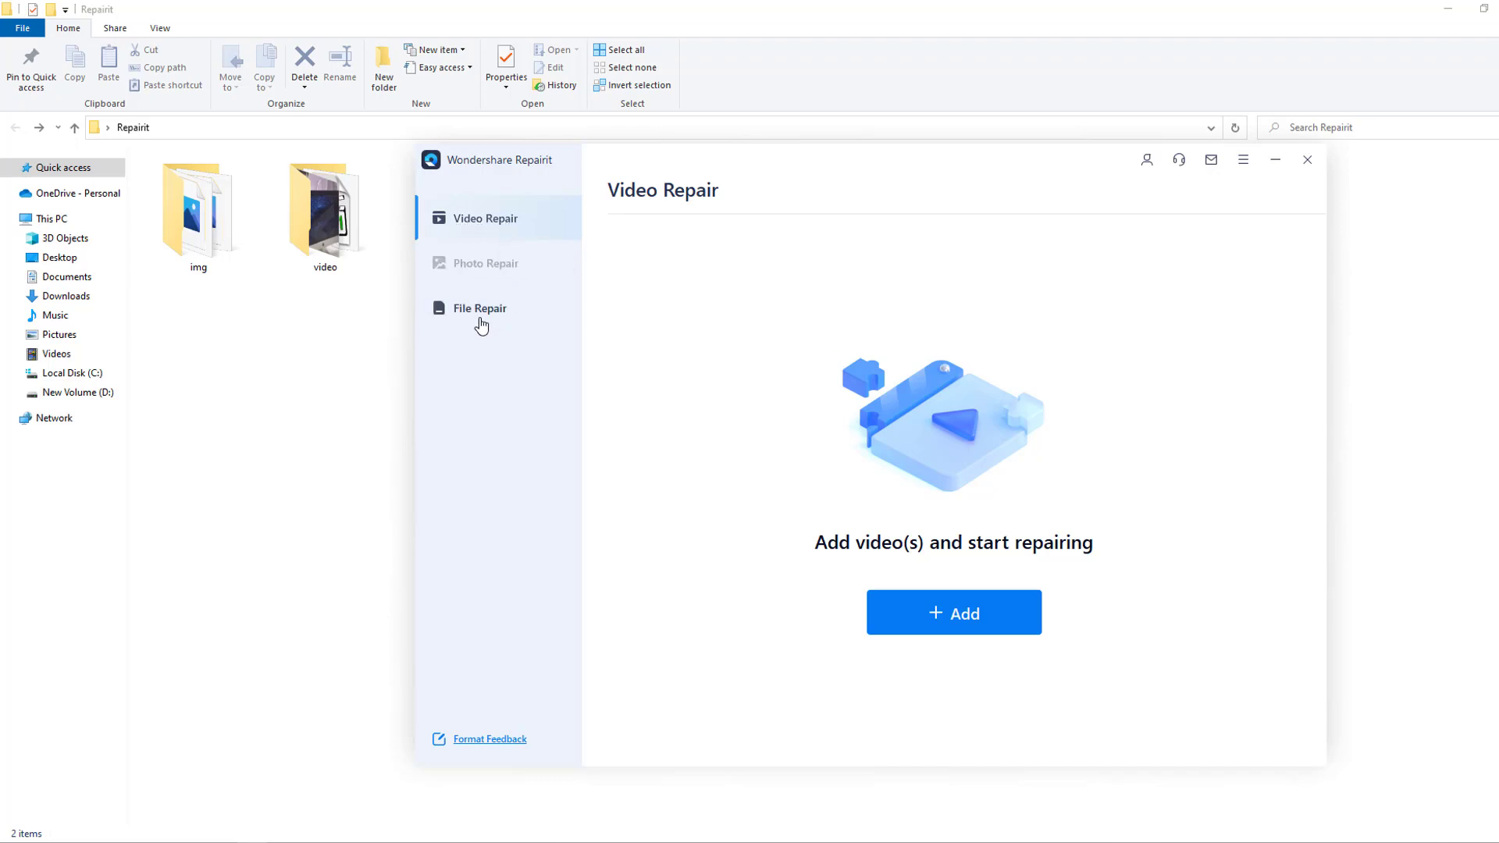
Bring the Repairit folder window in File Explorer to the front
left_click(290, 402)
Open the video folder, look over the lose_mdat and lose_moov_meta MP4 files, then go back
double_click(324, 269)
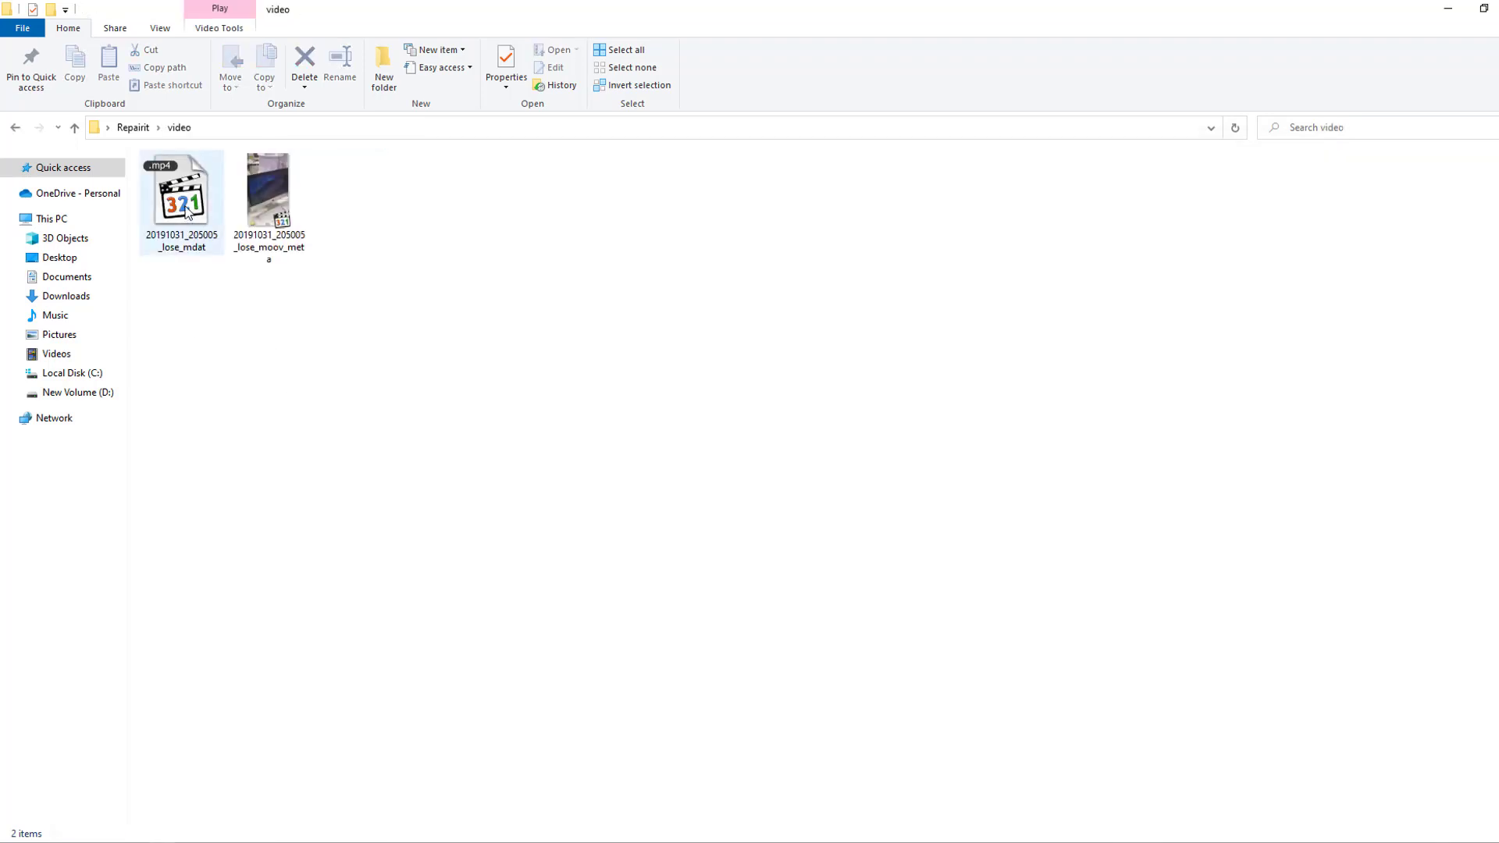
left_click(185, 208)
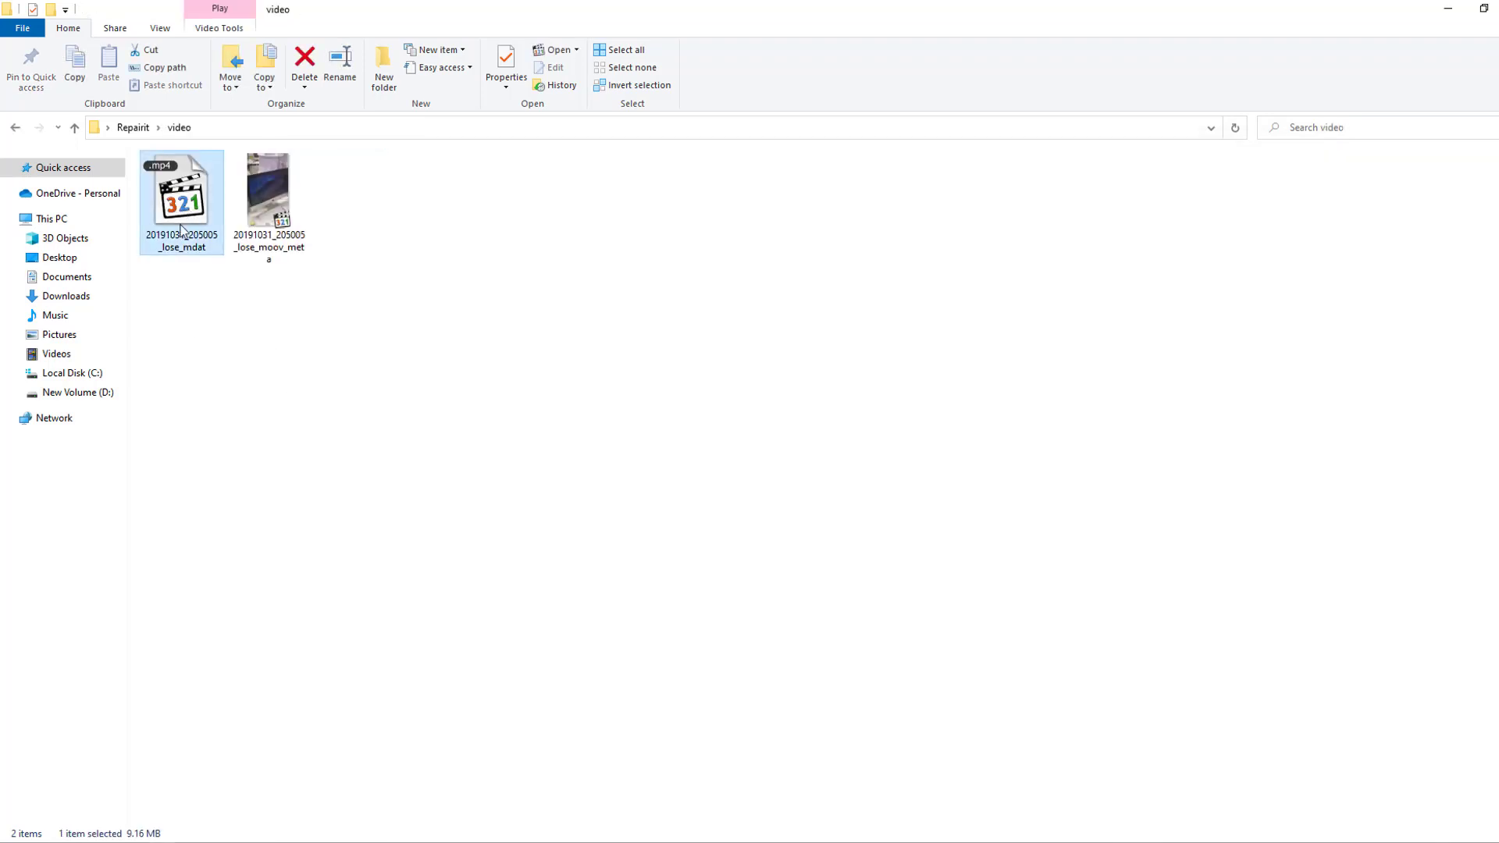
left_click(266, 202)
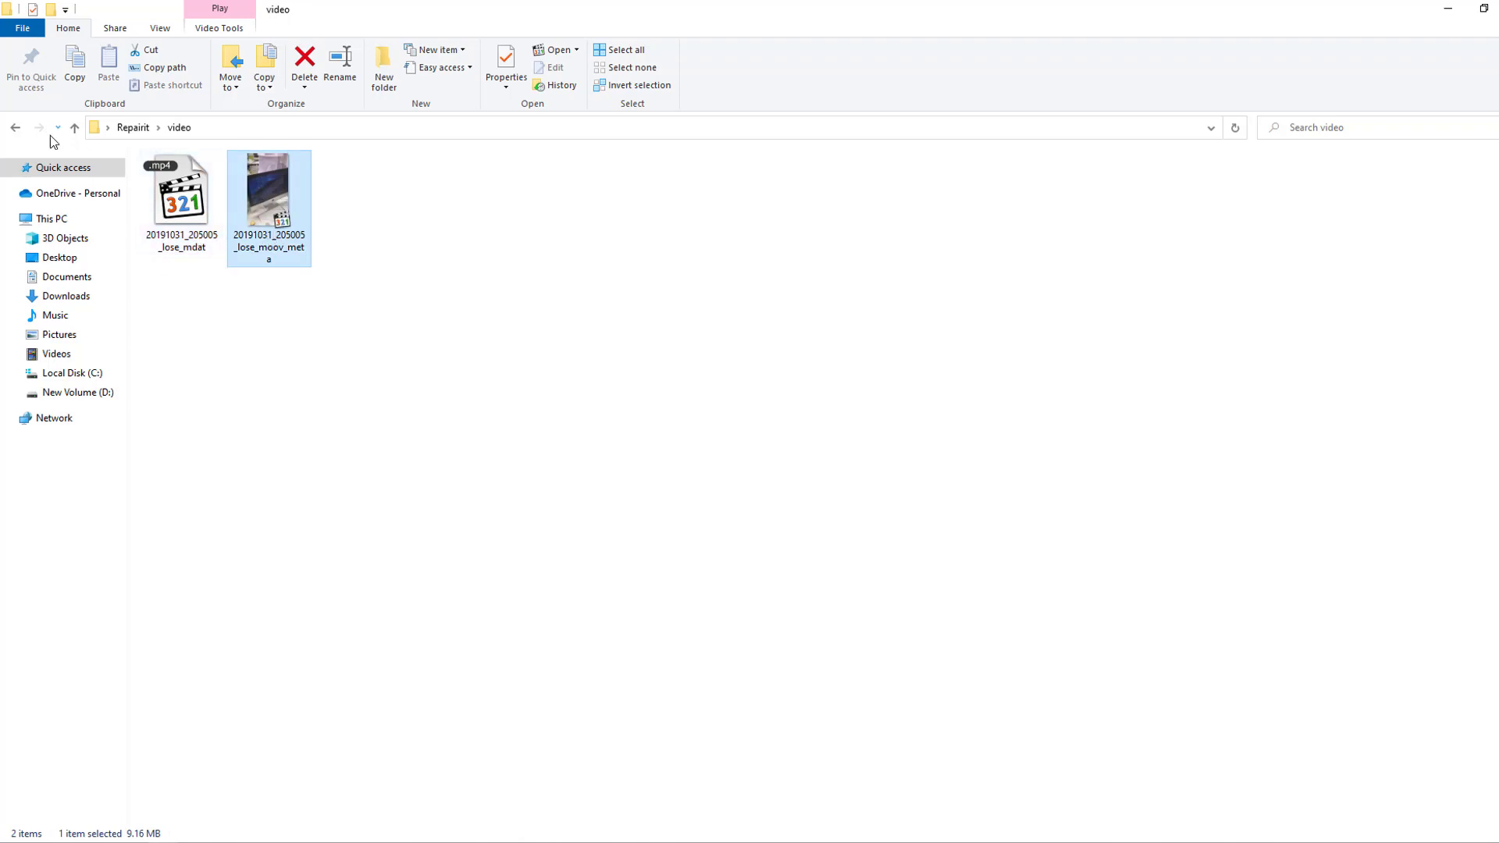
left_click(15, 127)
Confirm both JPGs in the img folder fail to open in Photos, then return to the video folder
double_click(200, 221)
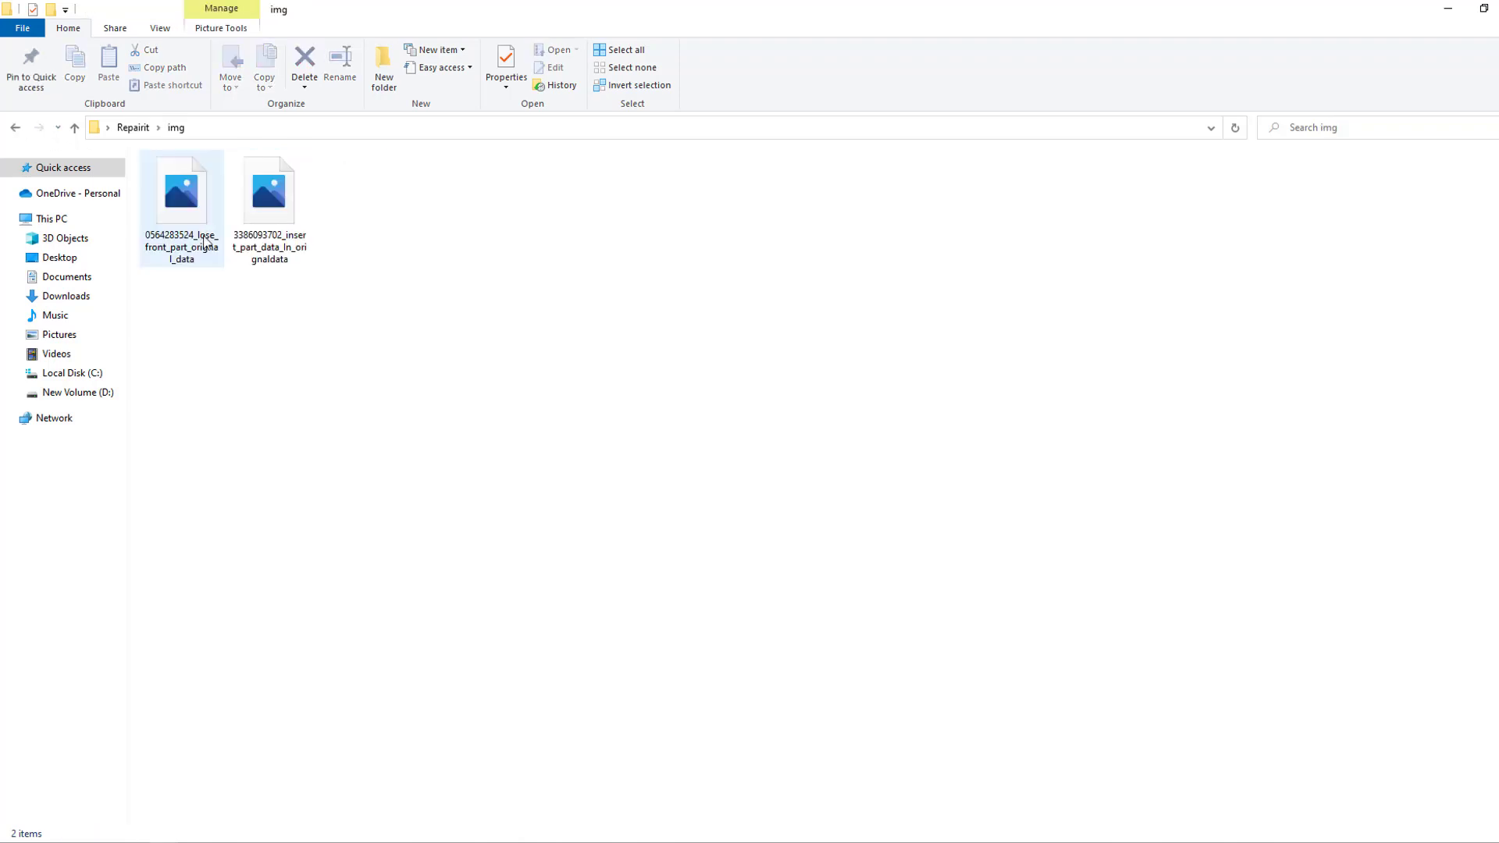
left_click_drag(334, 372, 152, 222)
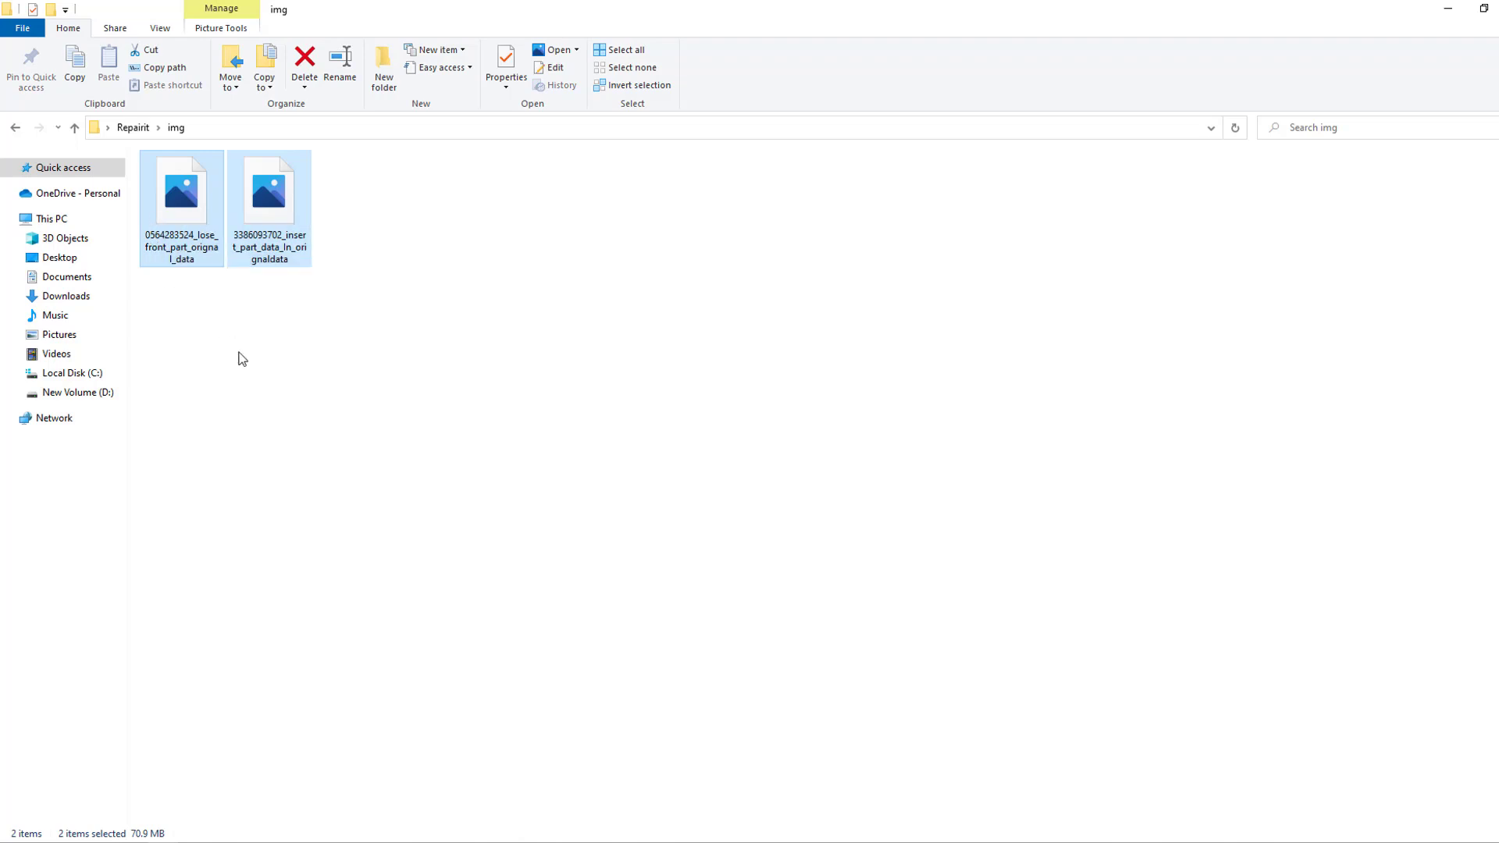
left_click(273, 232)
double_click(268, 208)
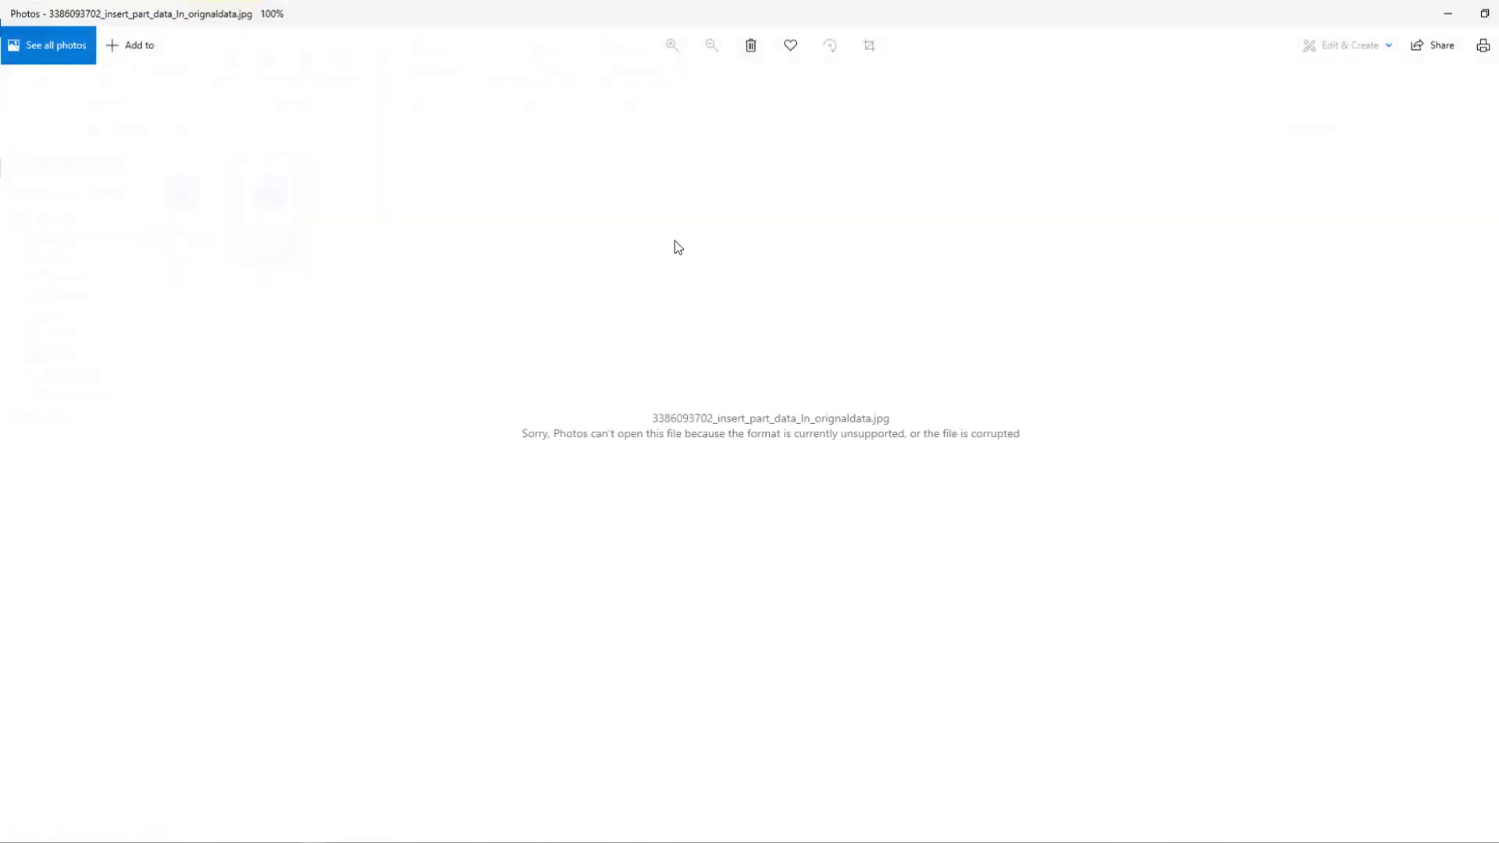
key("alt+F4")
double_click(207, 212)
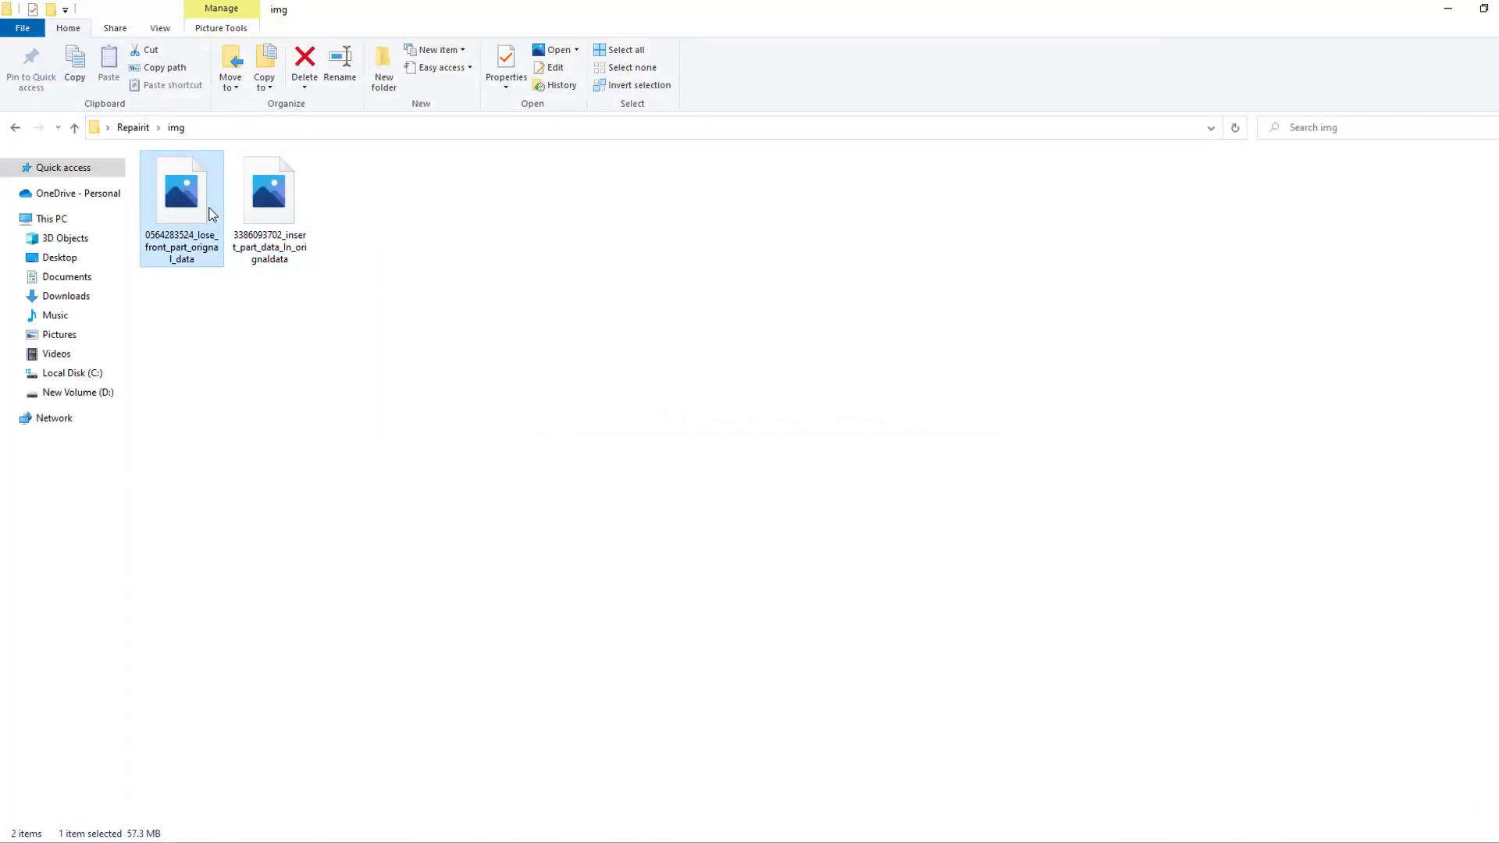
key("alt+F4")
key("alt+Up")
double_click(323, 233)
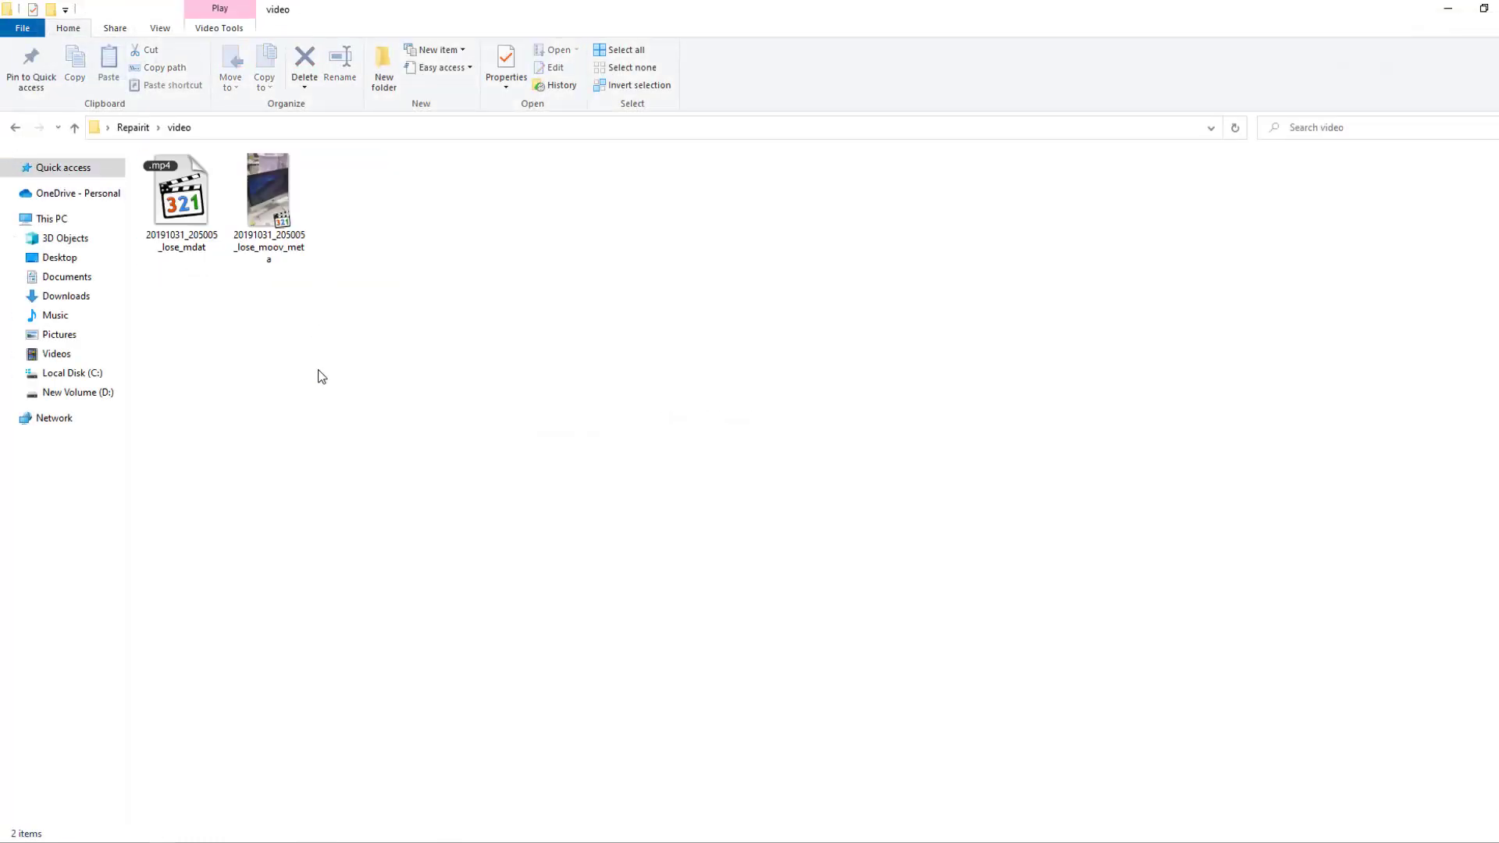
Try playing lose_mdat.mp4 in MPC-HC, see 'Cannot render the file', and close the player
left_click(191, 213)
double_click(191, 212)
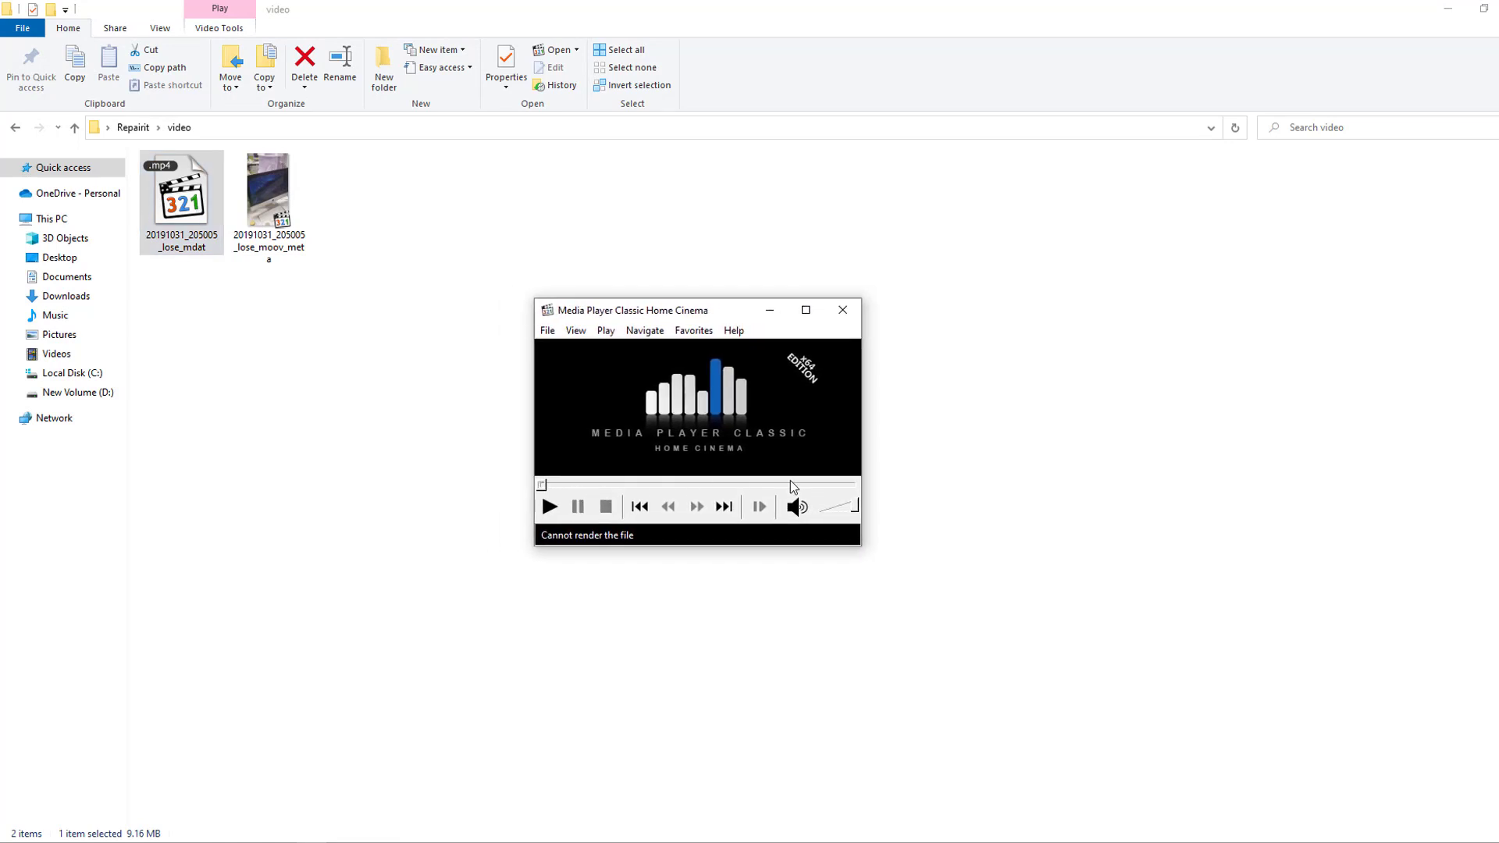
left_click(842, 311)
left_click(15, 127)
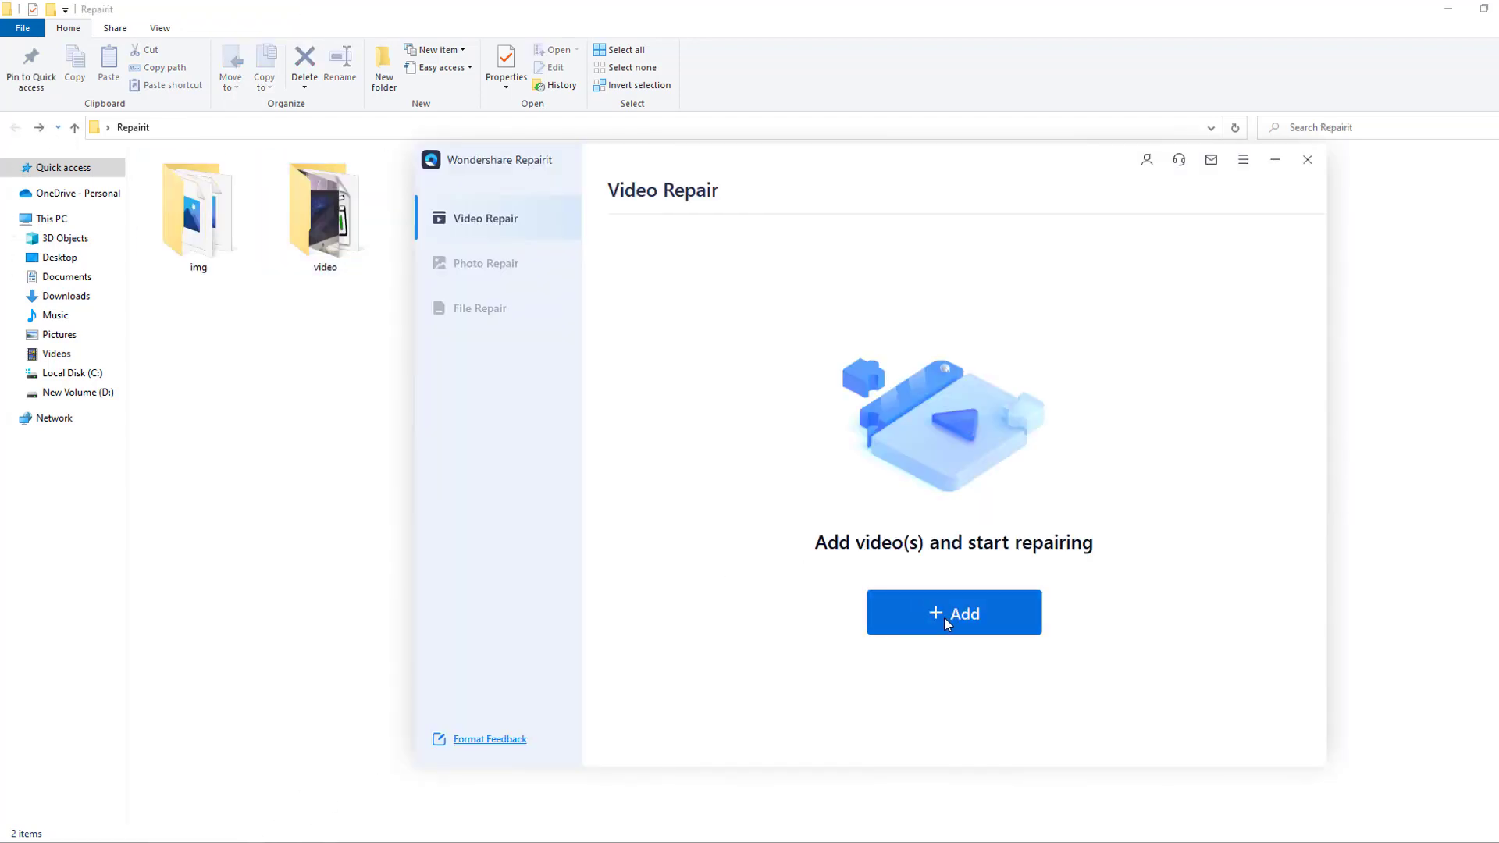
Add 20191031_205005_lose_mdat.mp4 from the Repairit video folder to the Video Repair list
left_click(944, 616)
left_click(680, 167)
type("C:\\Users\\Nijat Ibrahimli\\Desktop\\Repairit")
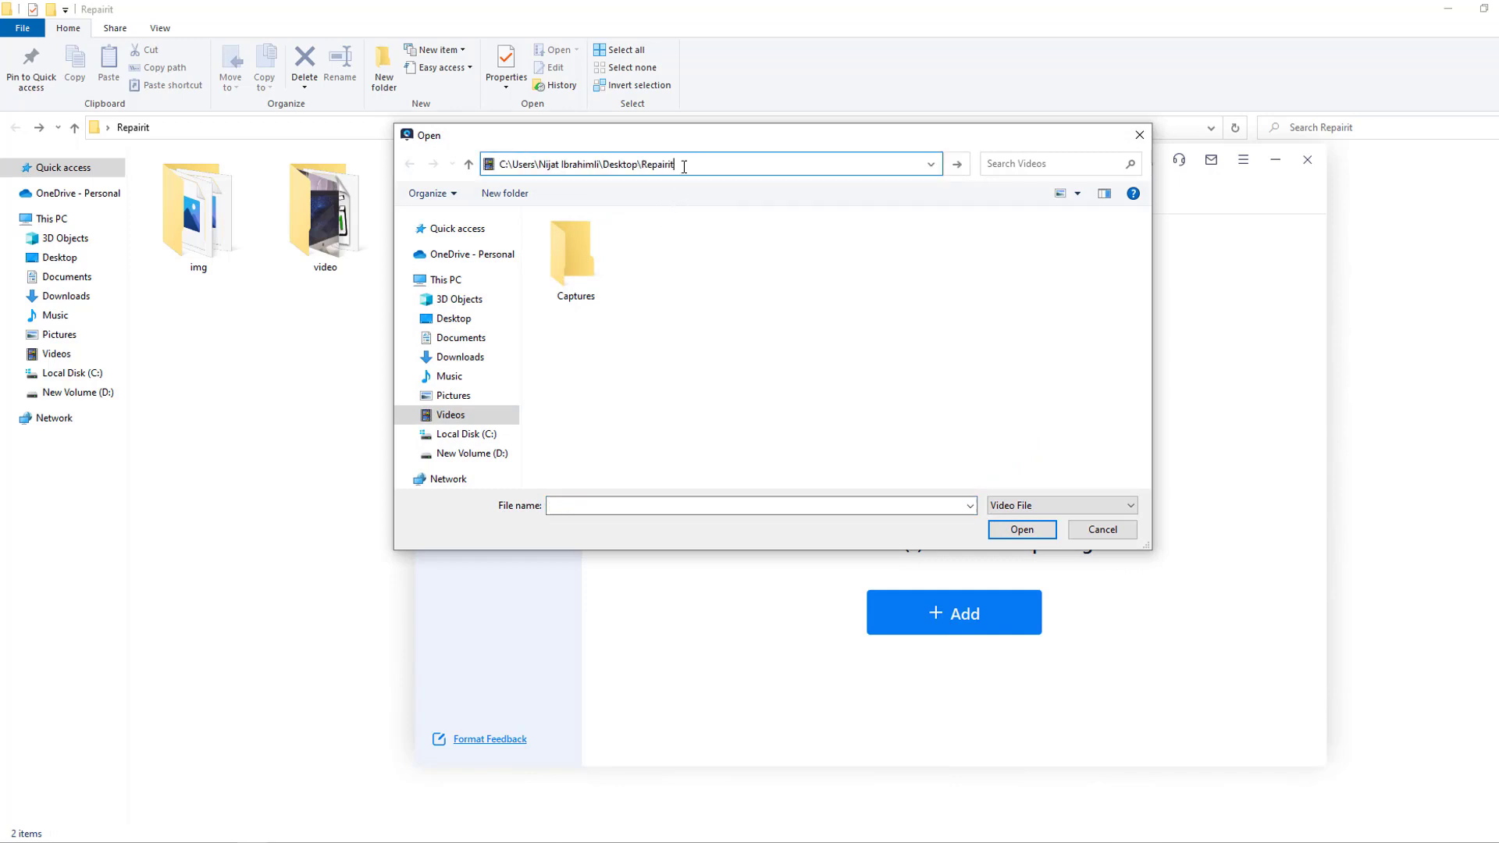
key("Return")
double_click(561, 258)
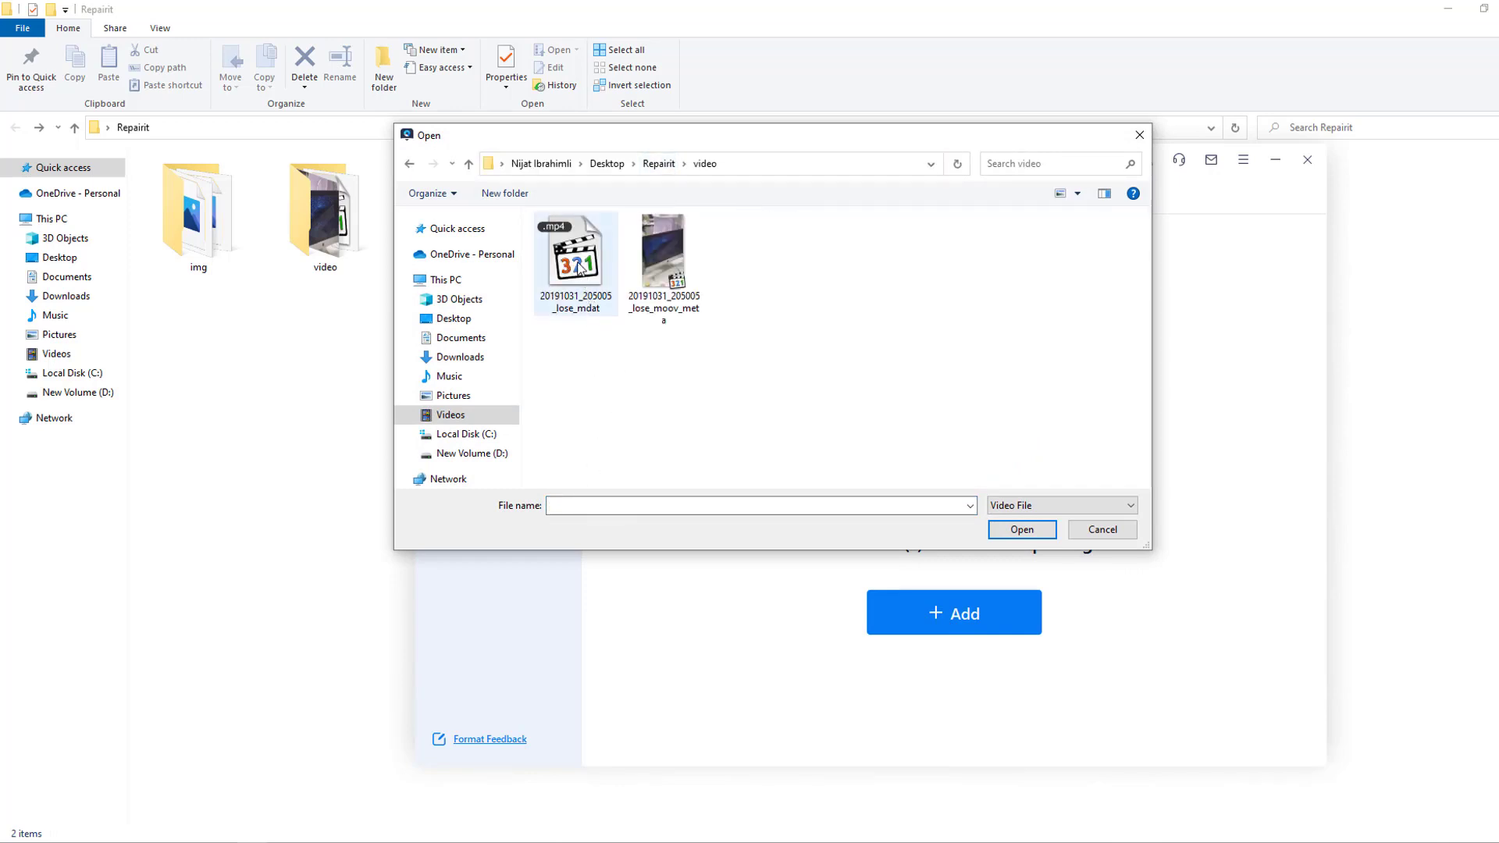
left_click(578, 269)
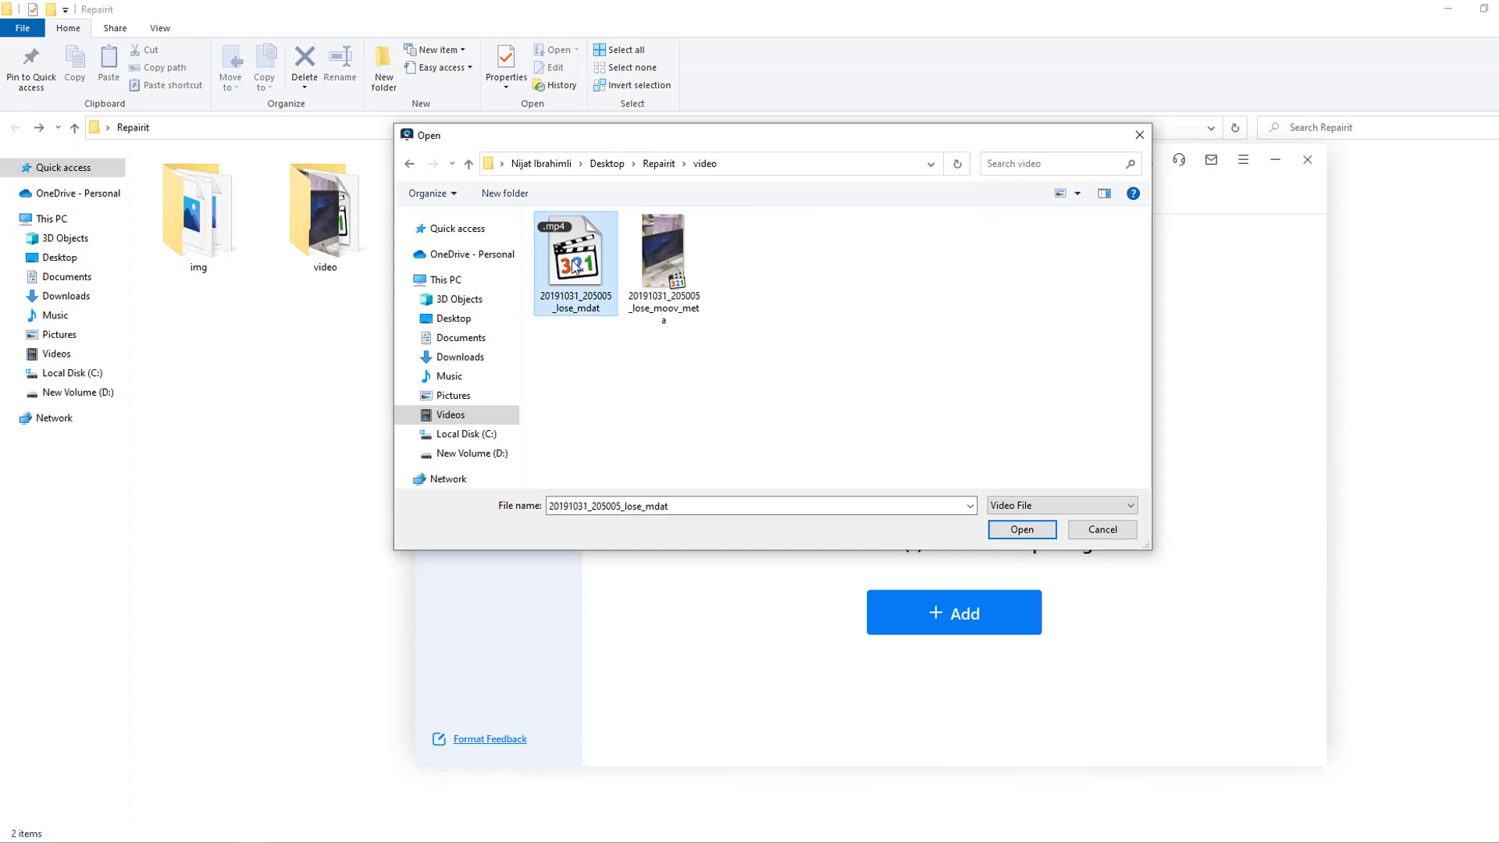
left_click(1011, 531)
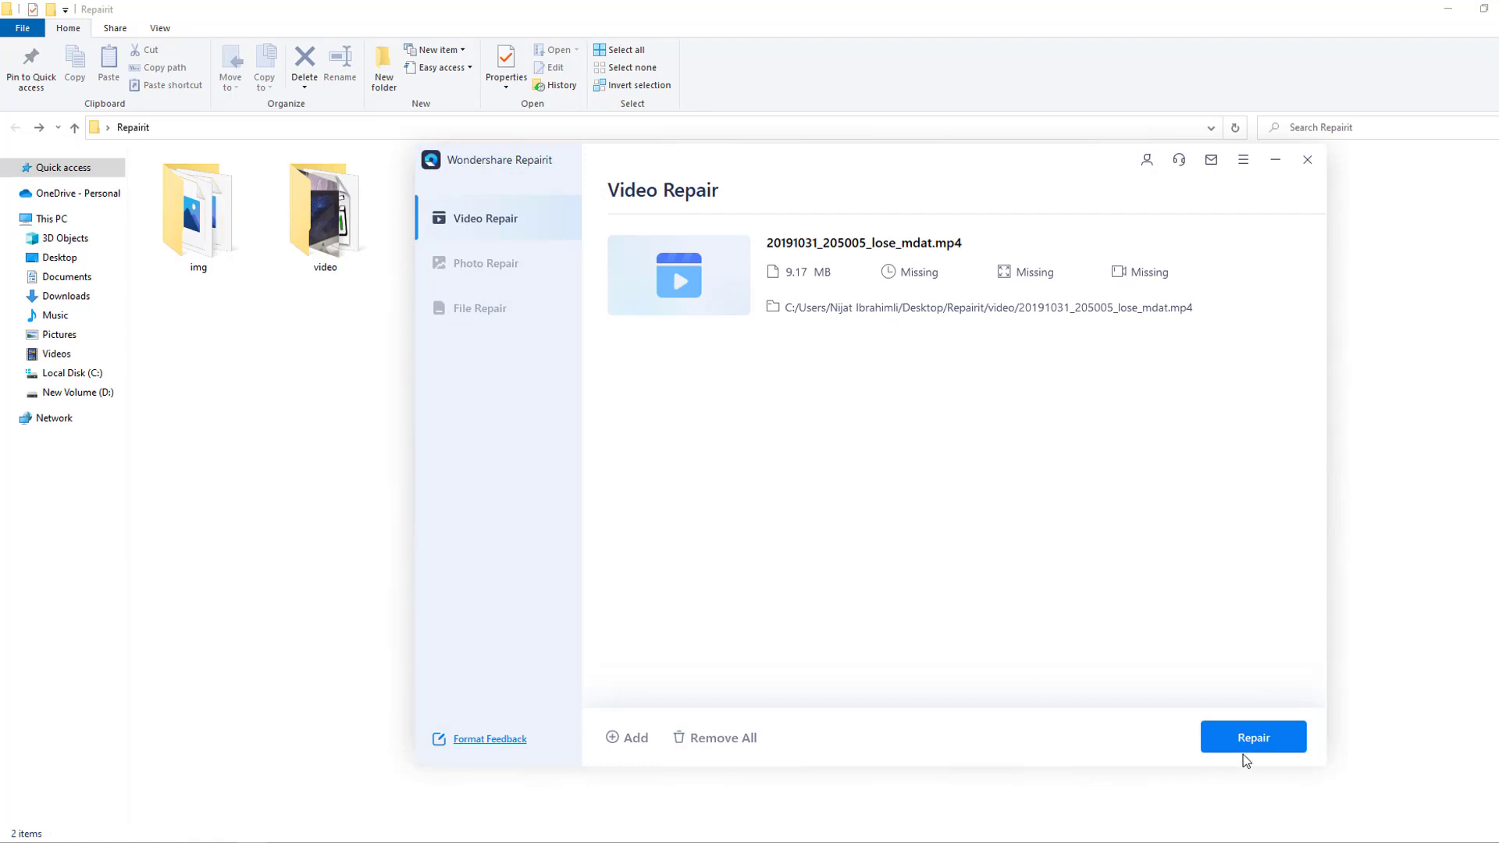
Run a standard repair on lose_mdat, dismiss the failure, and start Advanced Repair
left_click(1248, 748)
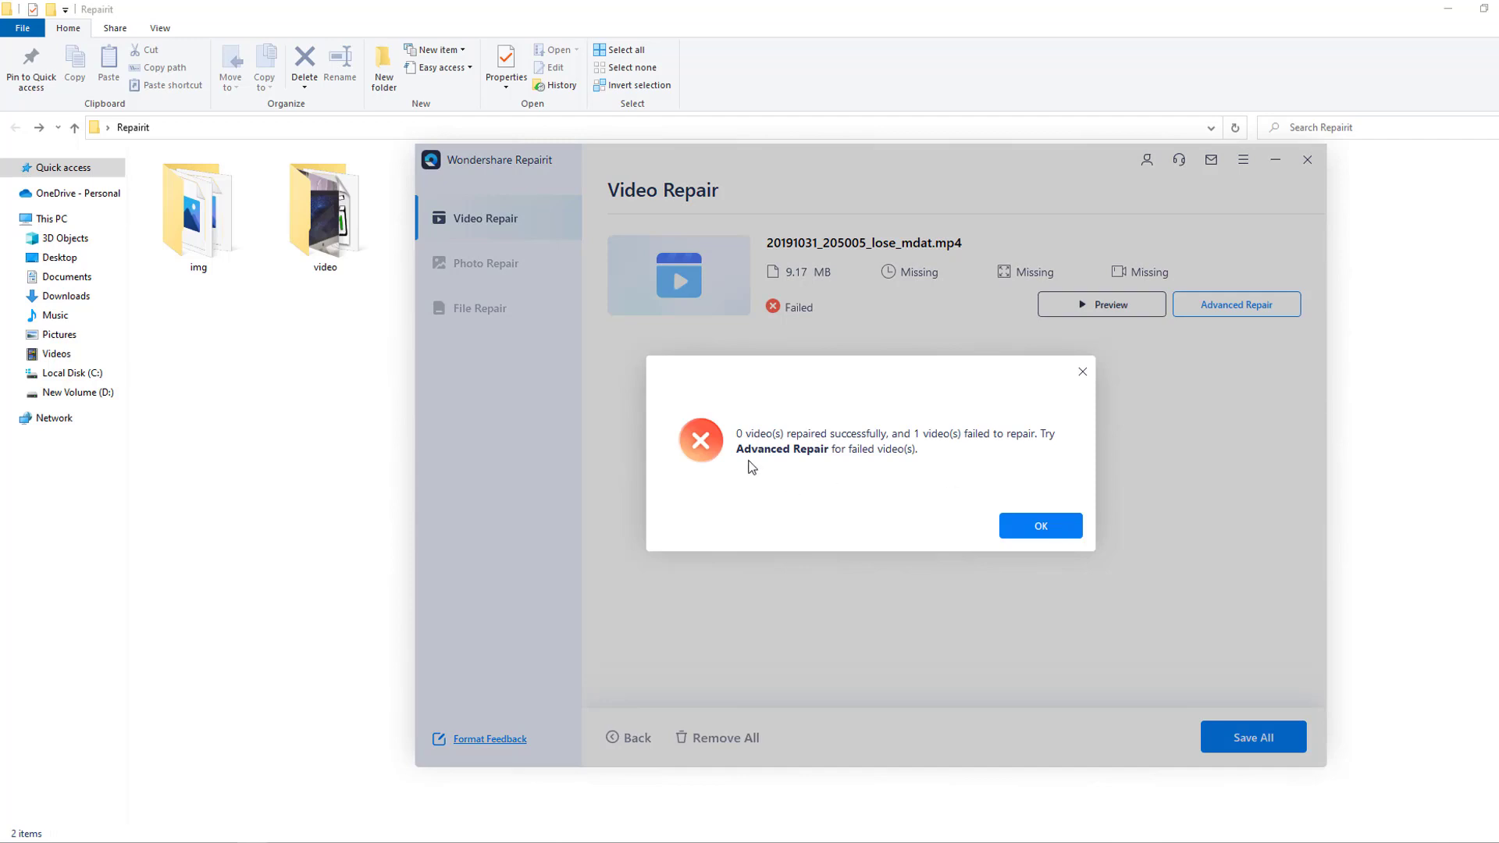
left_click(1045, 527)
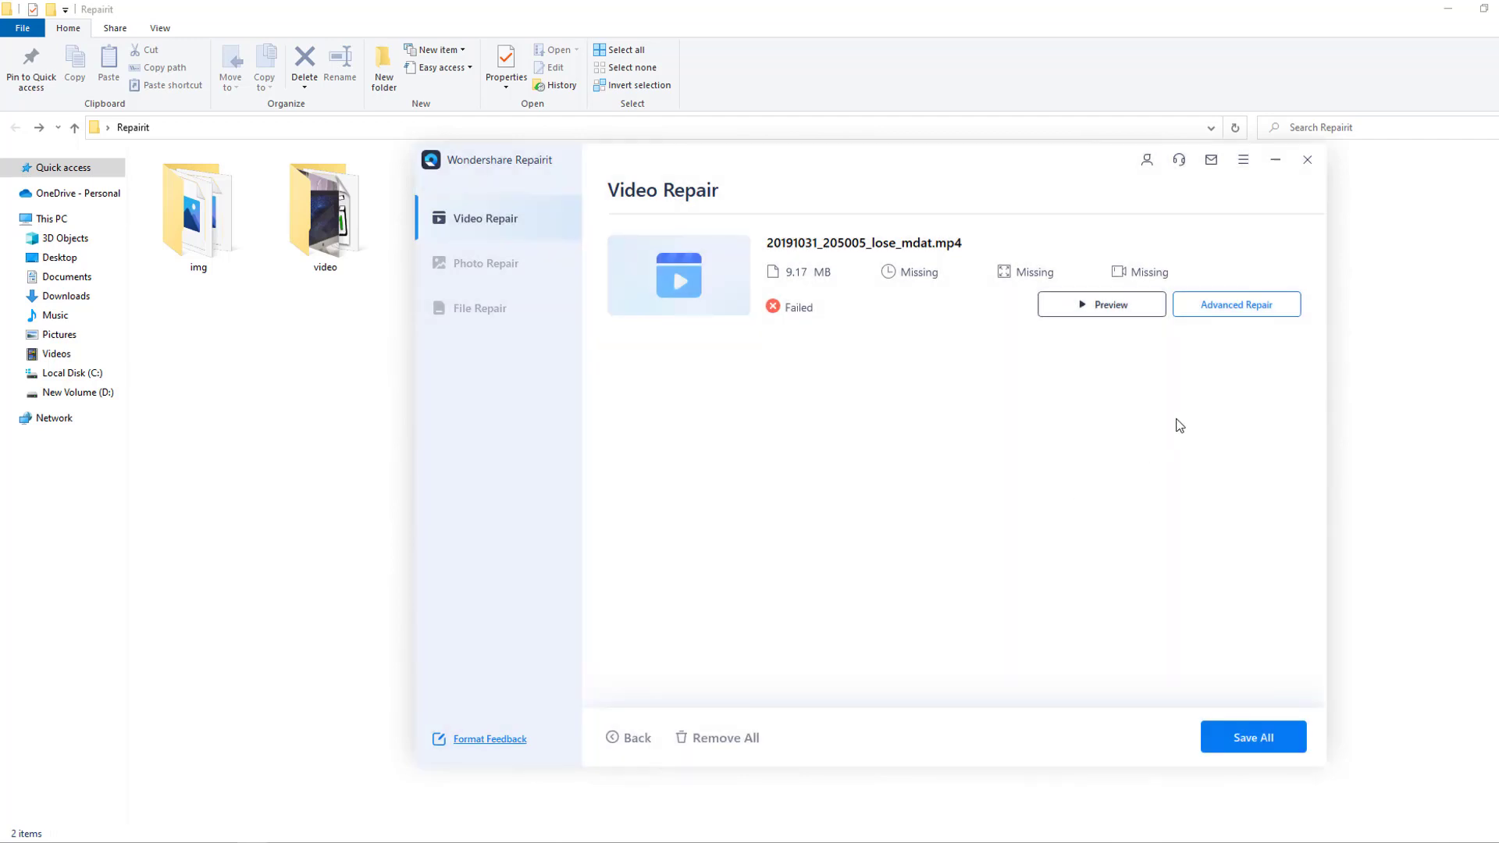
left_click(1237, 309)
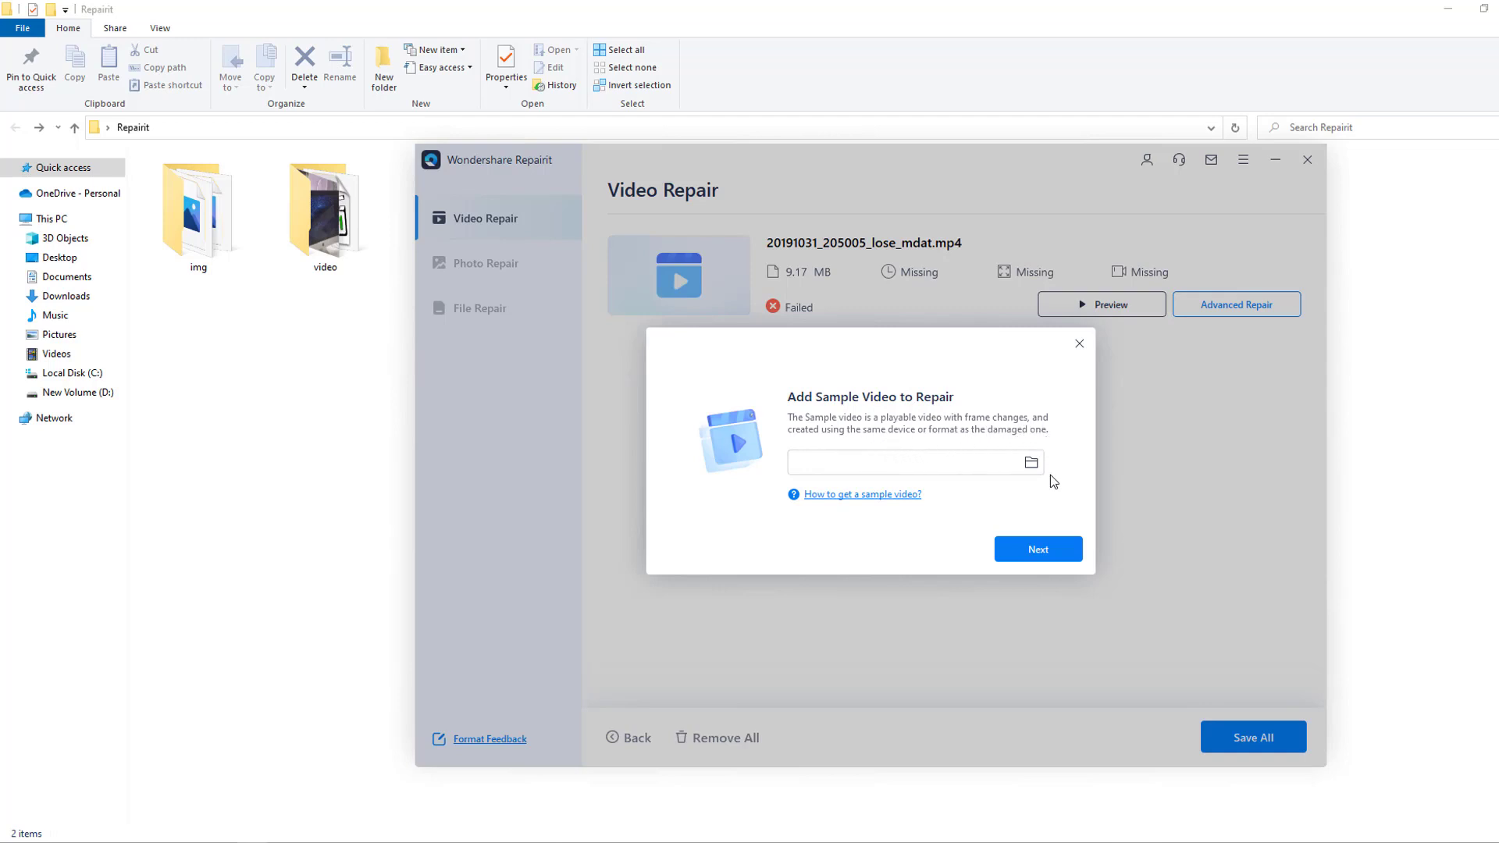
Choose 20191031_205005_lose_moov_meta.mp4 as the sample video and run the sample check
left_click(1032, 466)
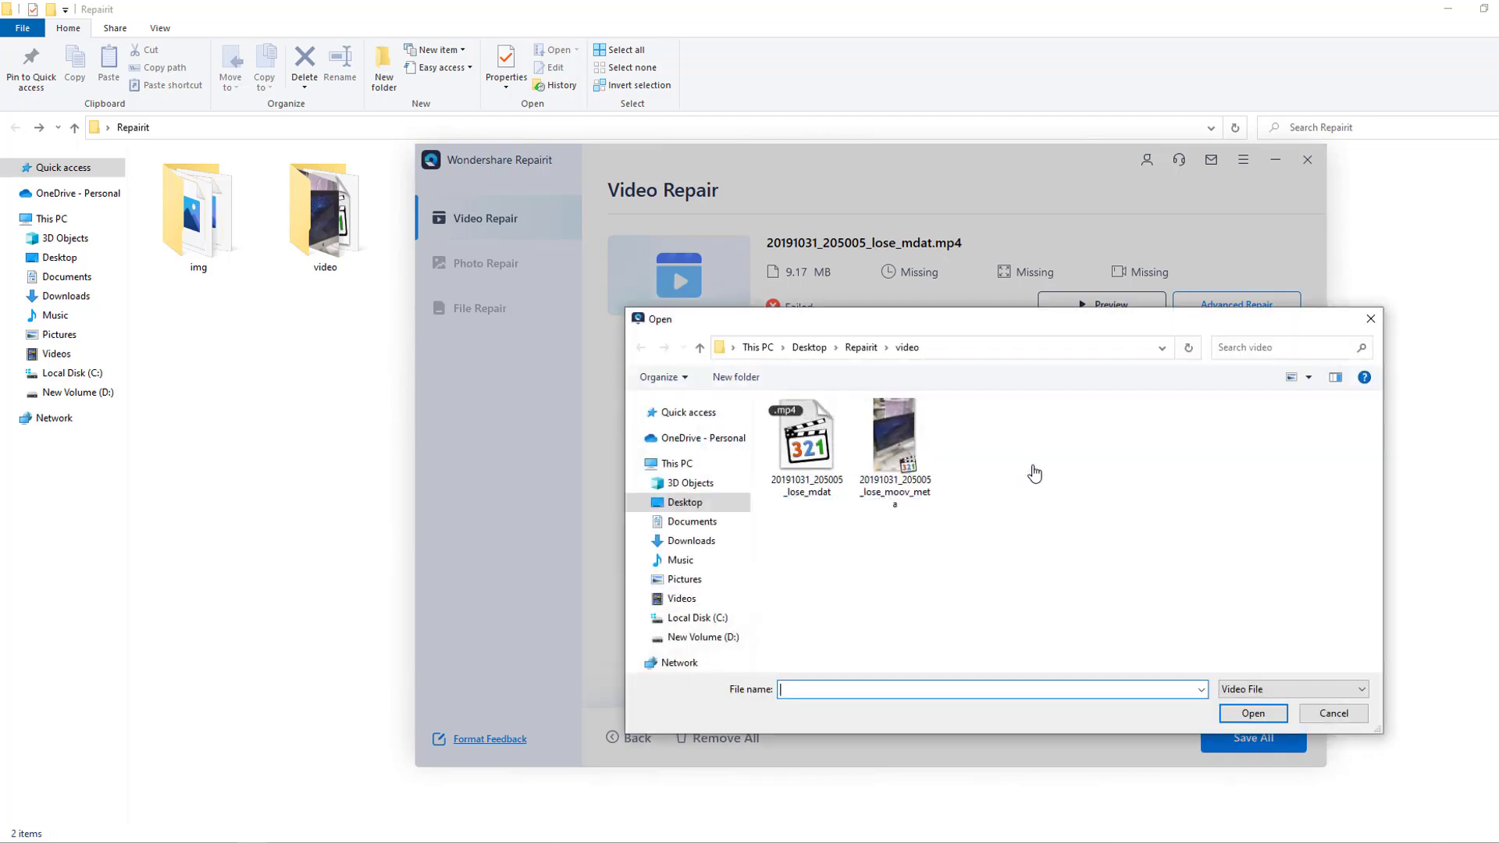
left_click(892, 444)
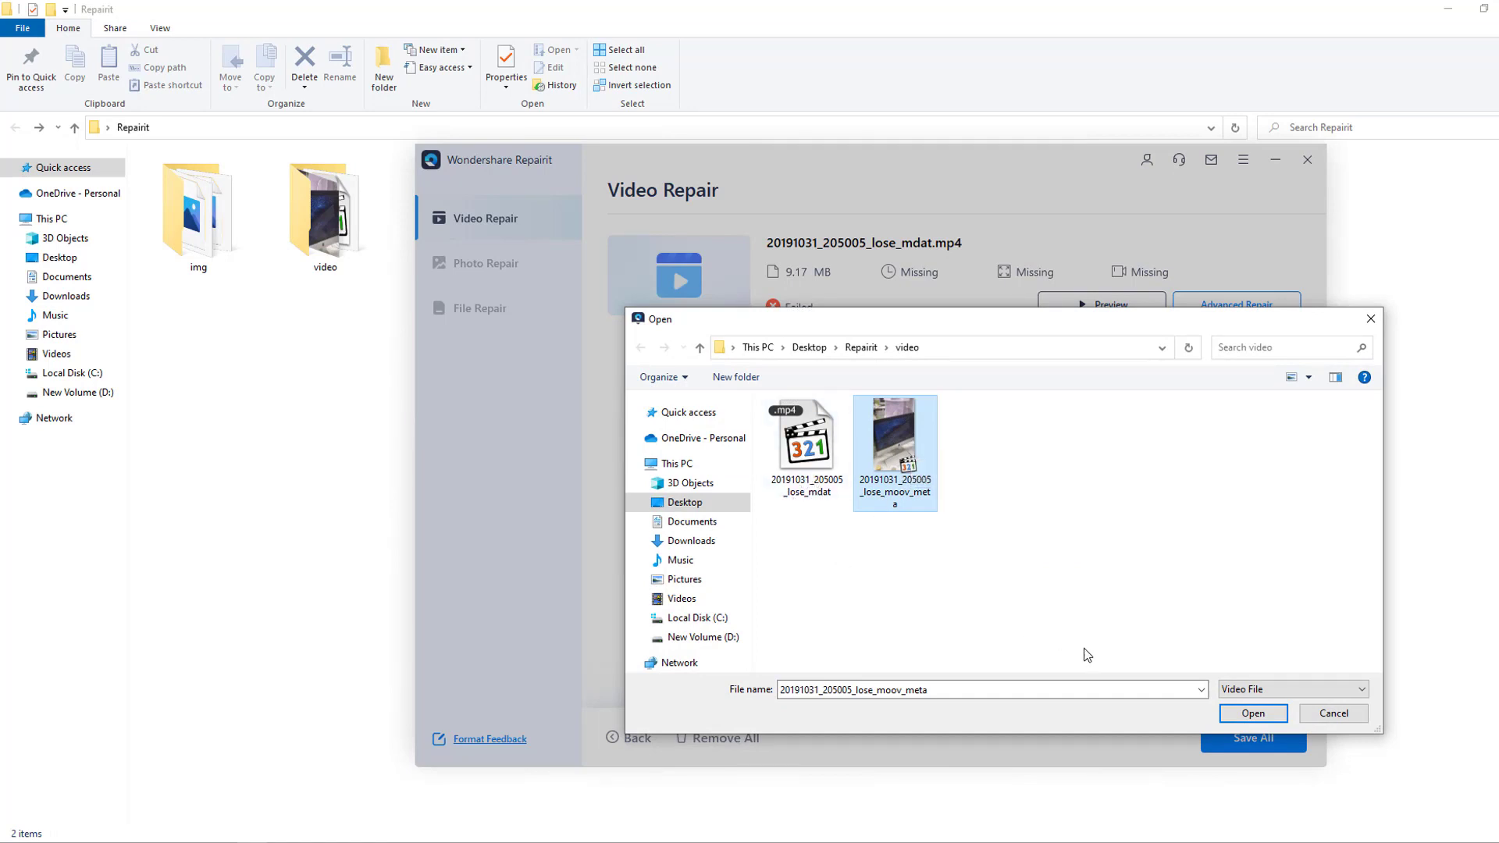
left_click(1252, 713)
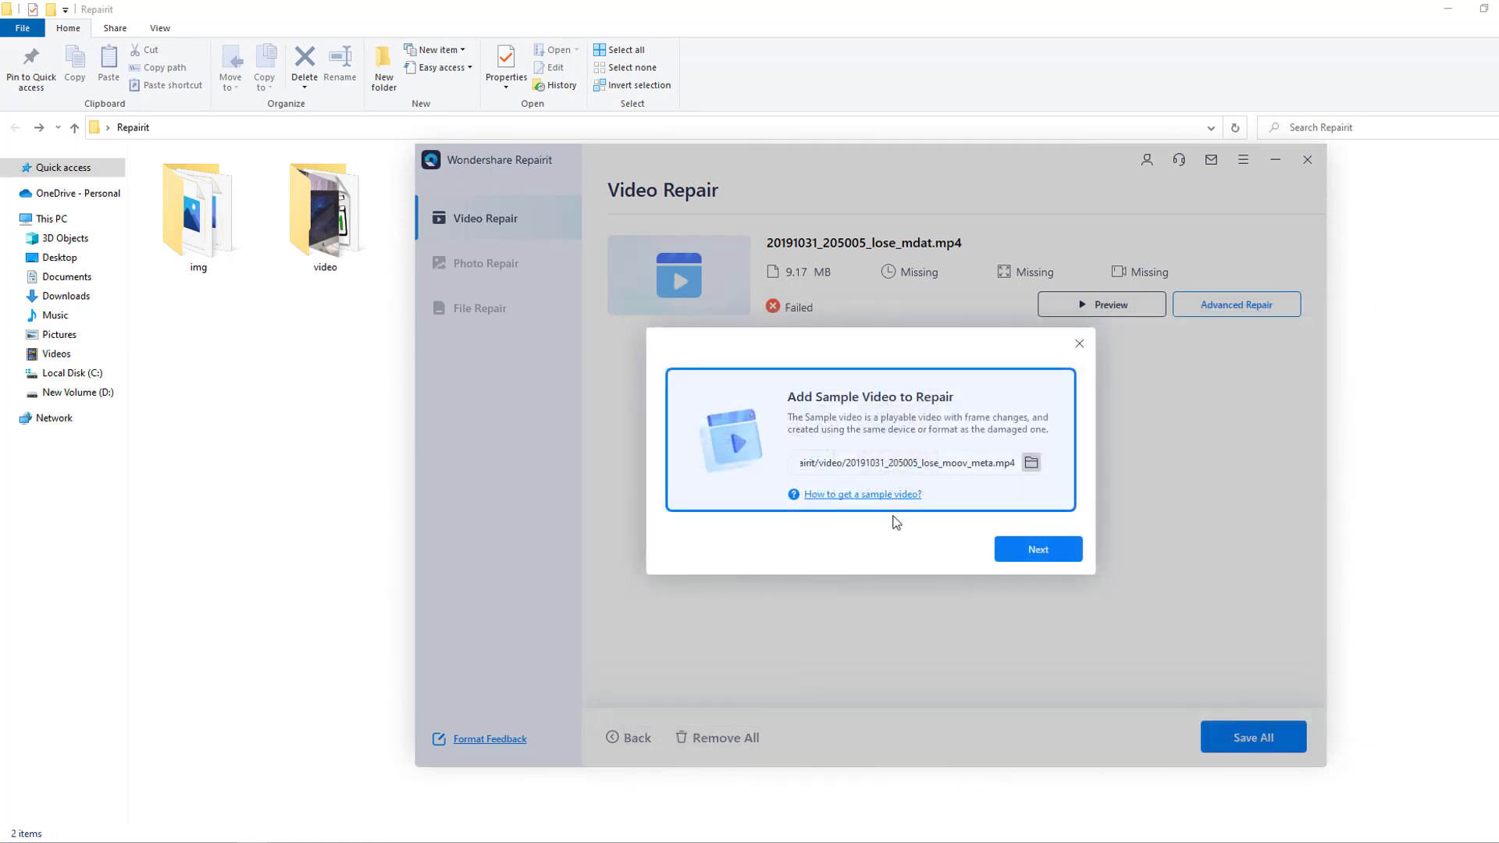
left_click(1033, 553)
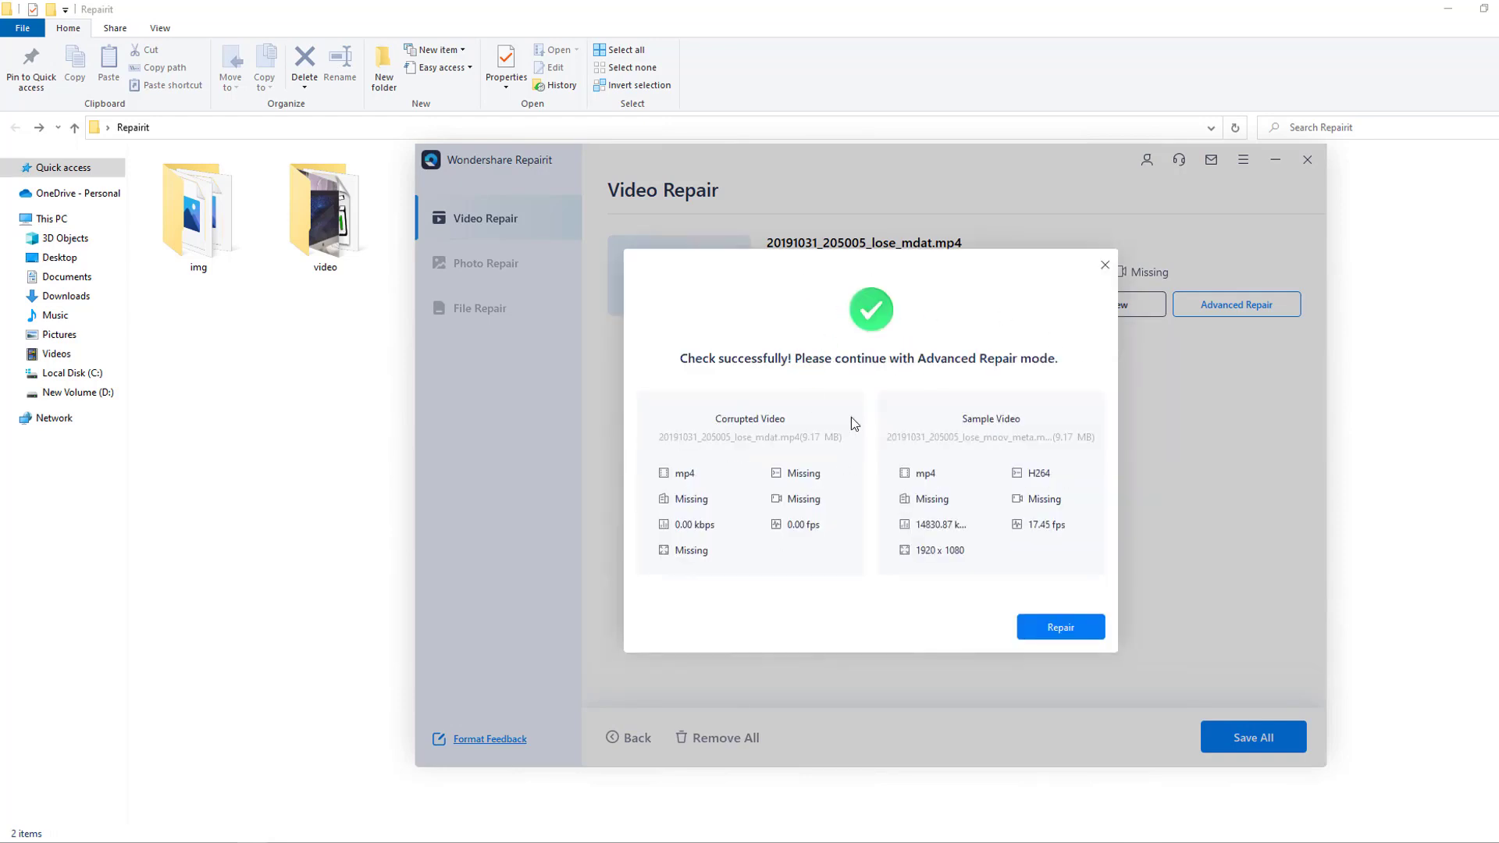
Run the advanced repair and preview the repaired 1920 x 1080 lose_mdat video
left_click(1064, 631)
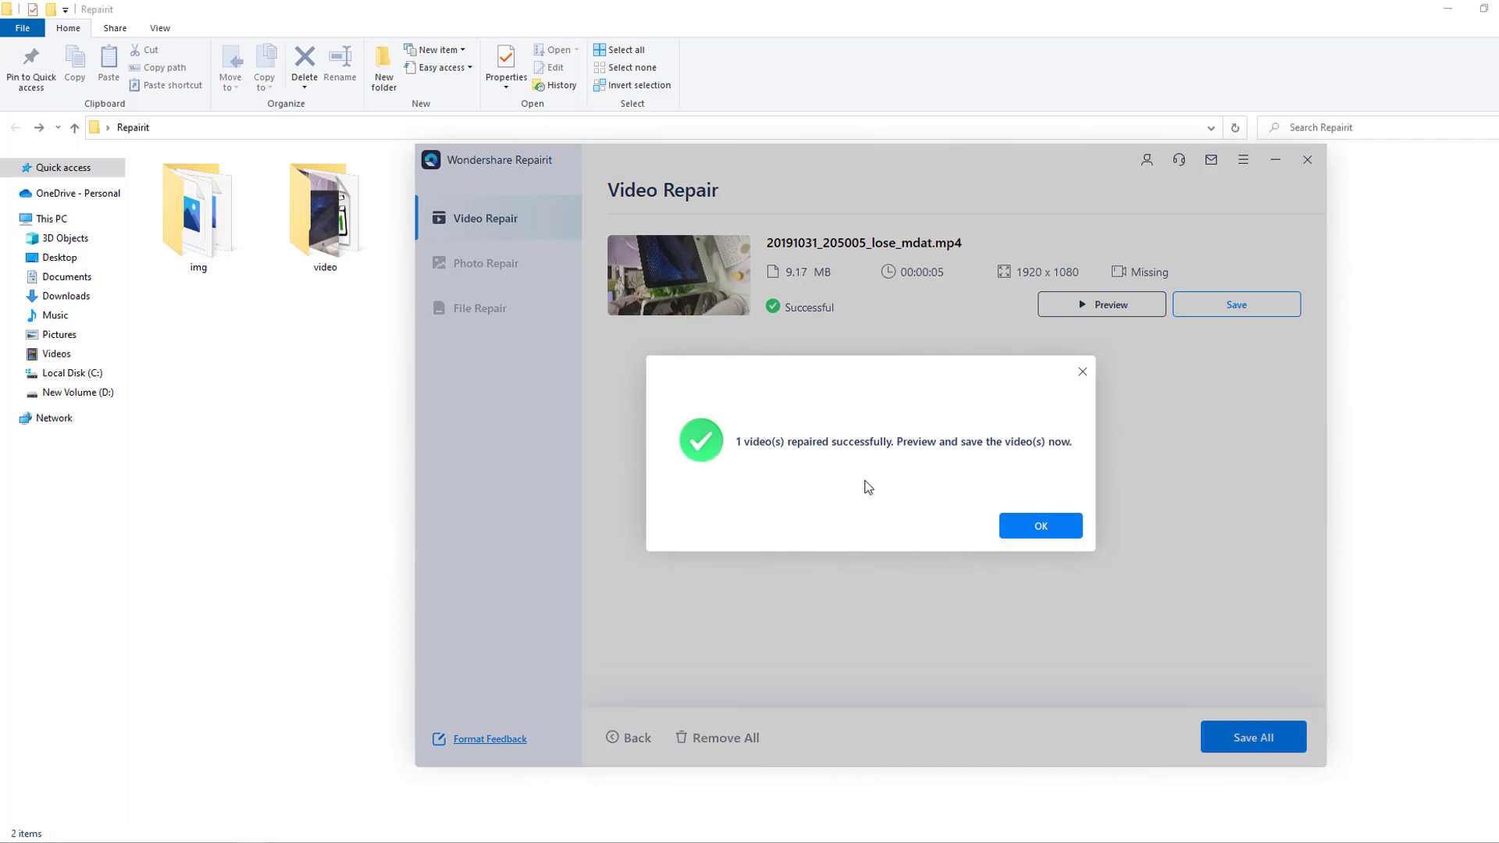
left_click(1042, 538)
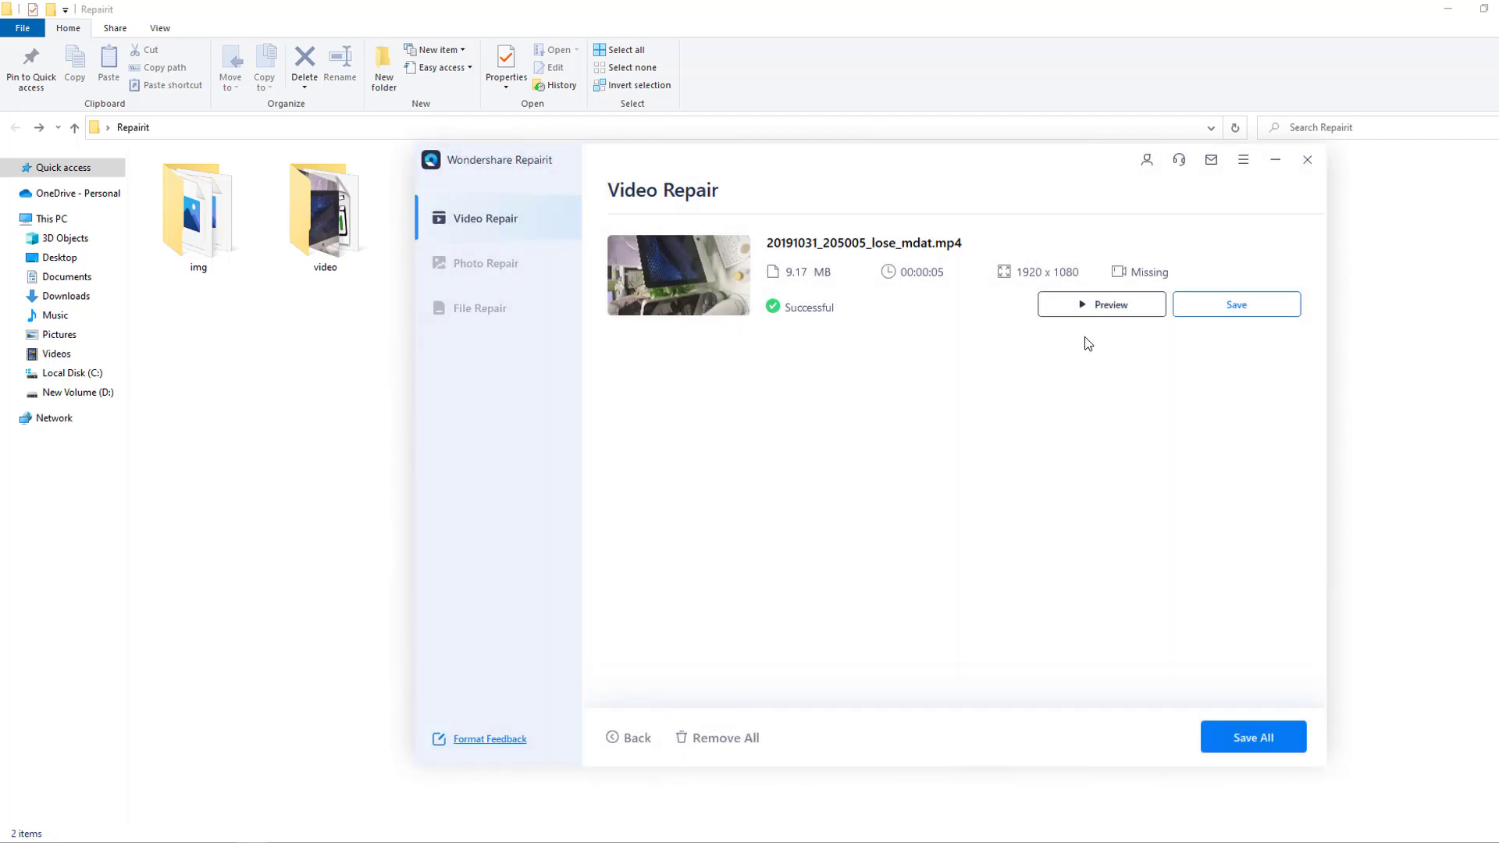
left_click(1091, 314)
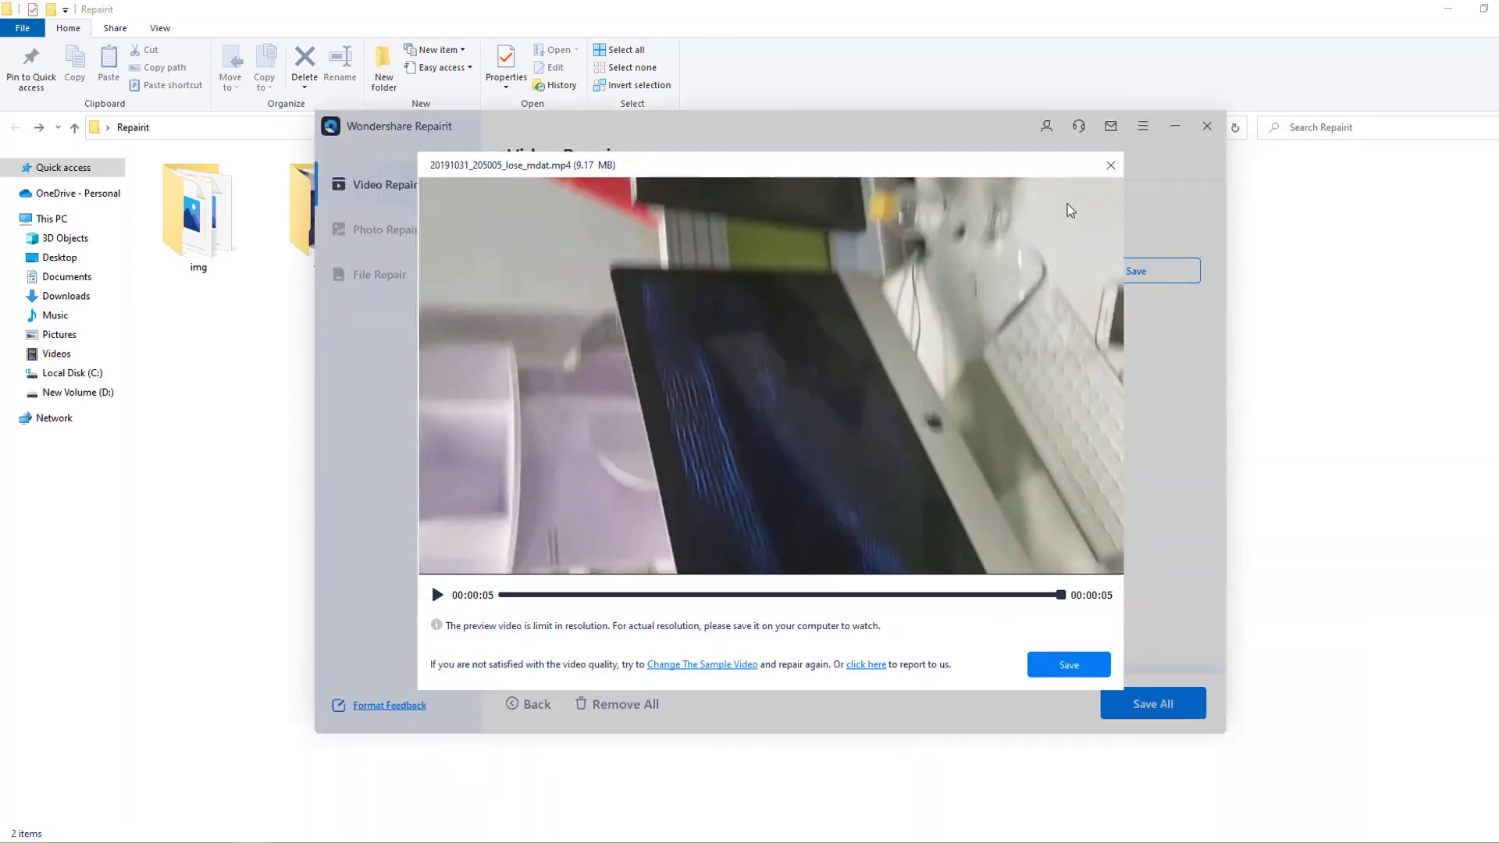
Save the repaired video to Local Disk C and play the saved file to verify it
left_click(1111, 166)
left_click(1135, 273)
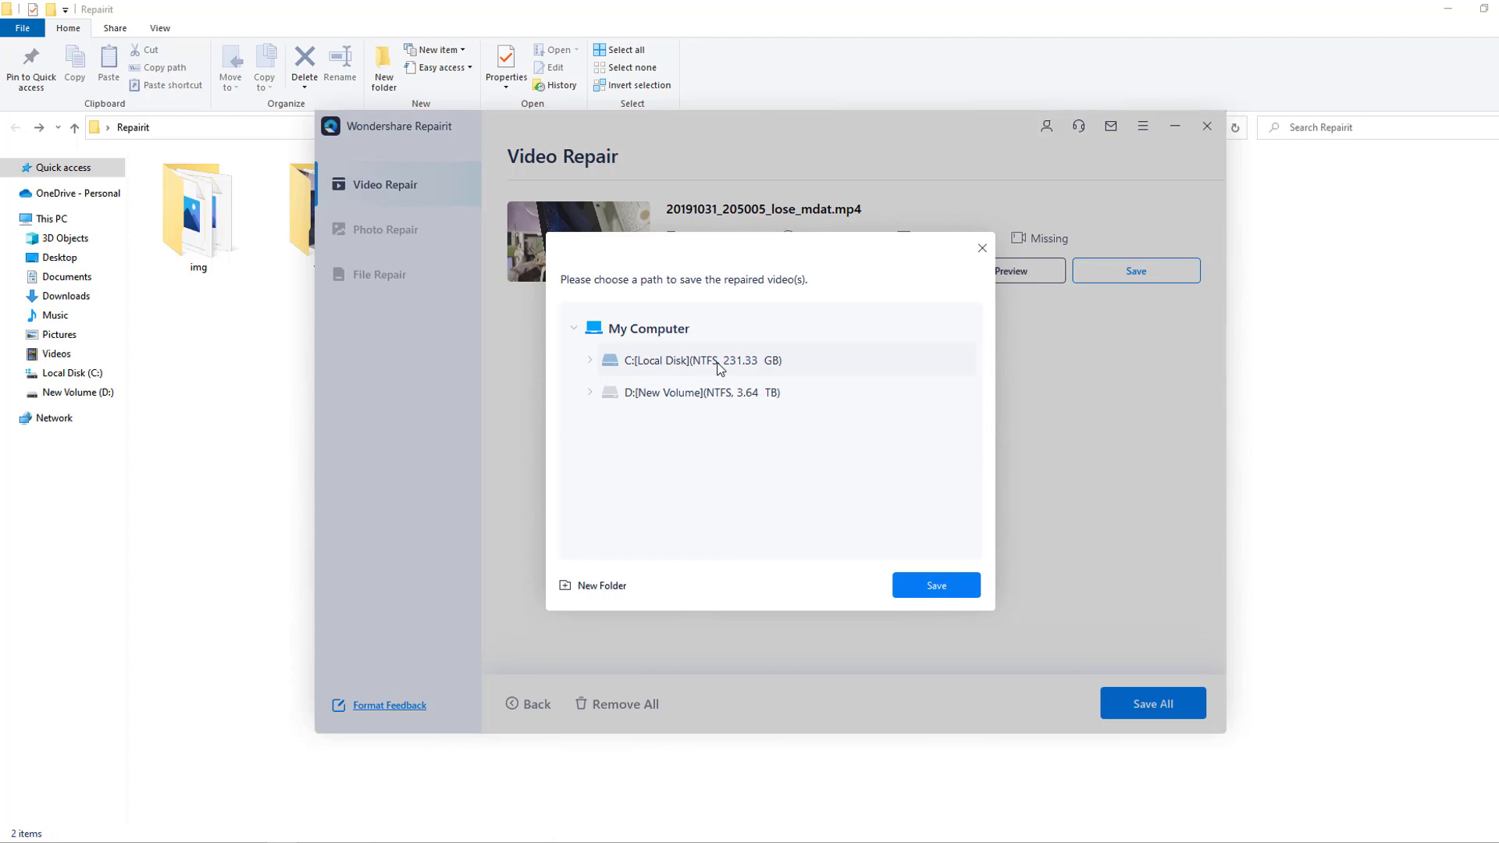
left_click(955, 592)
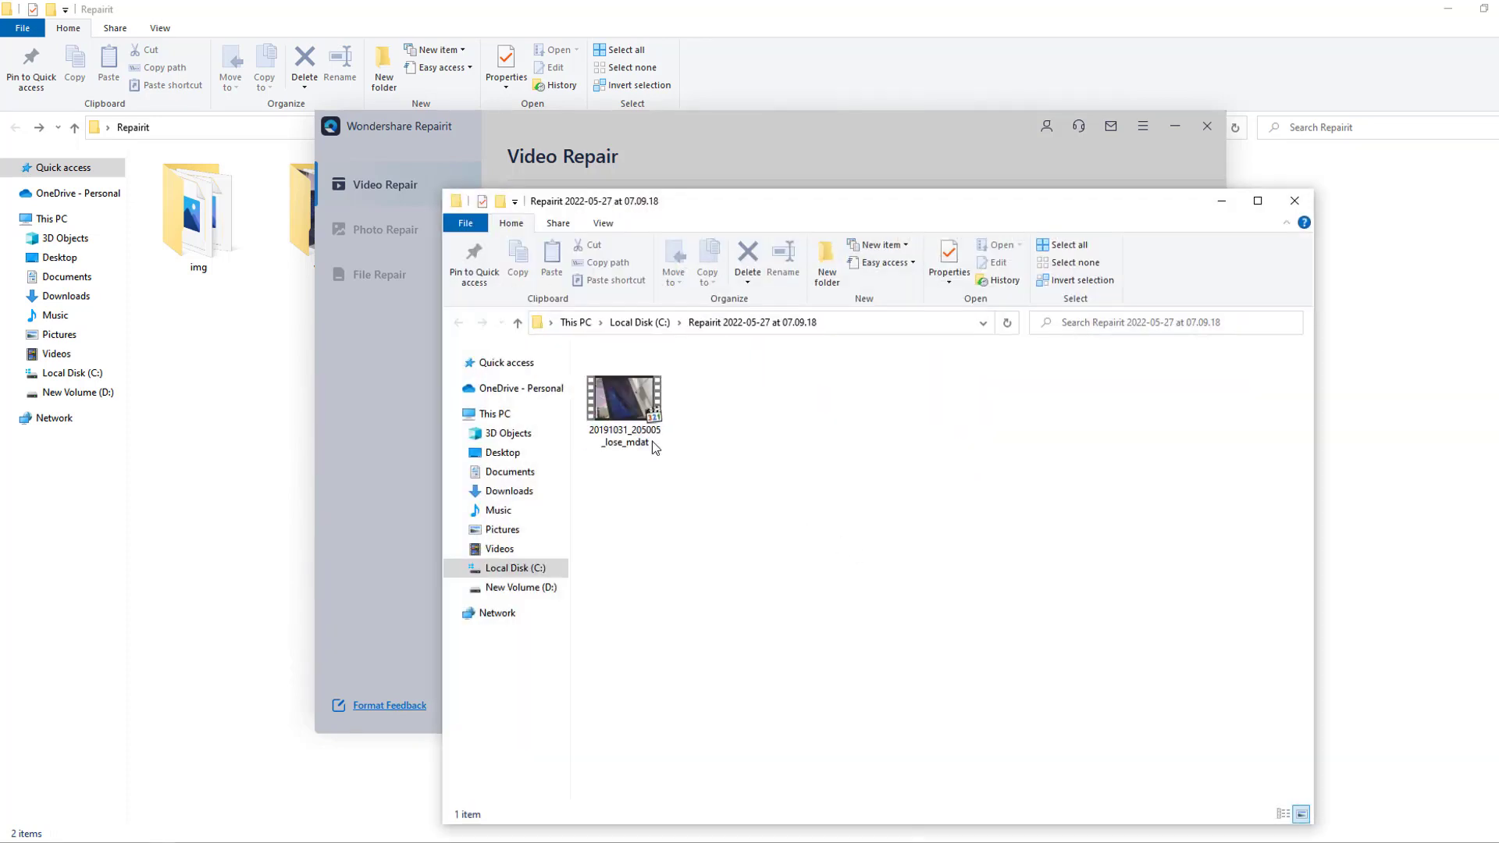
left_click_drag(796, 202, 796, 177)
double_click(648, 378)
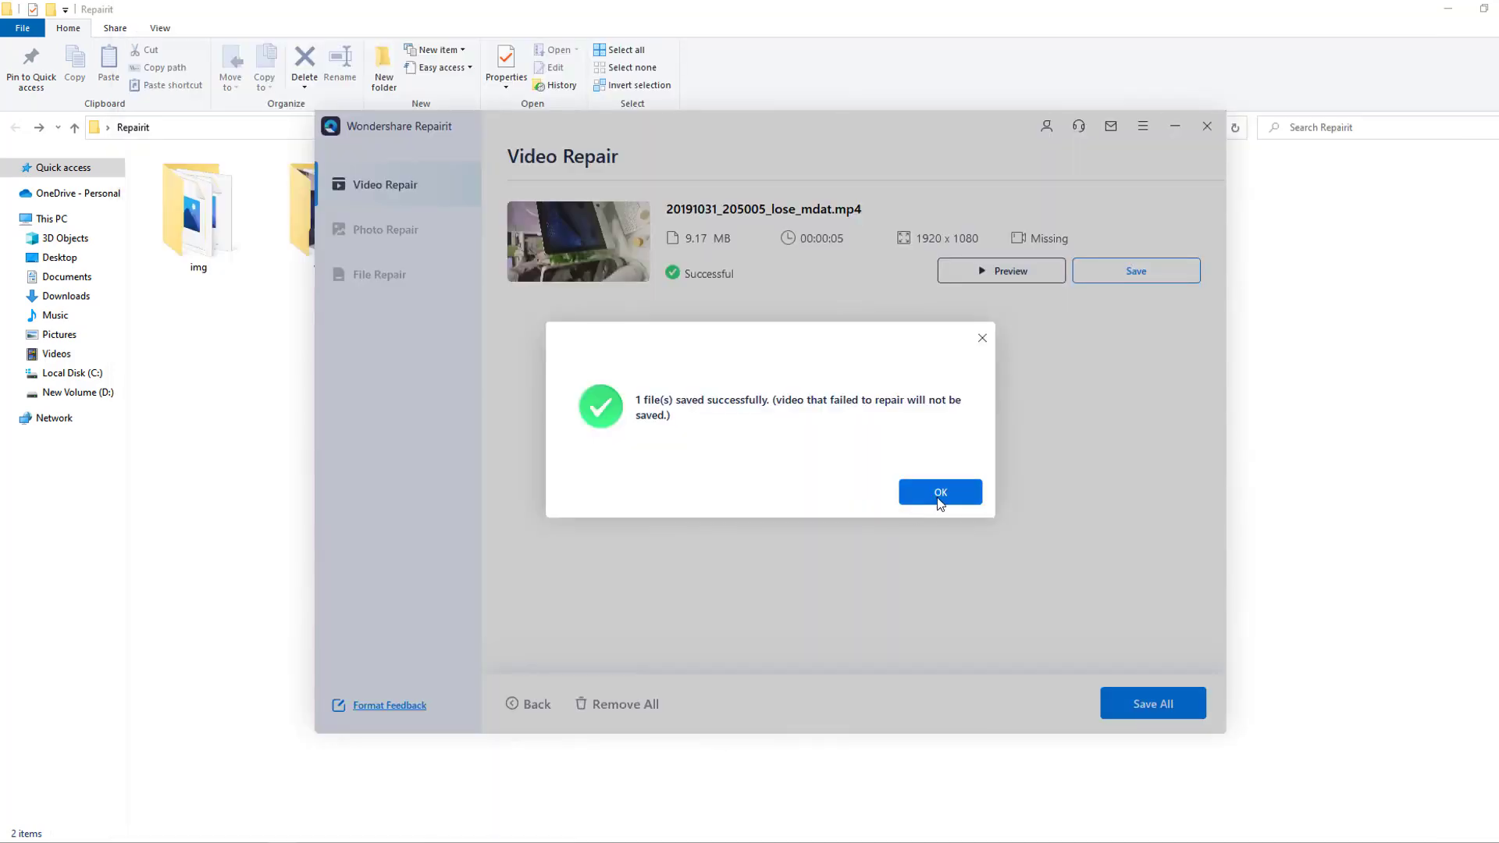
left_click(938, 501)
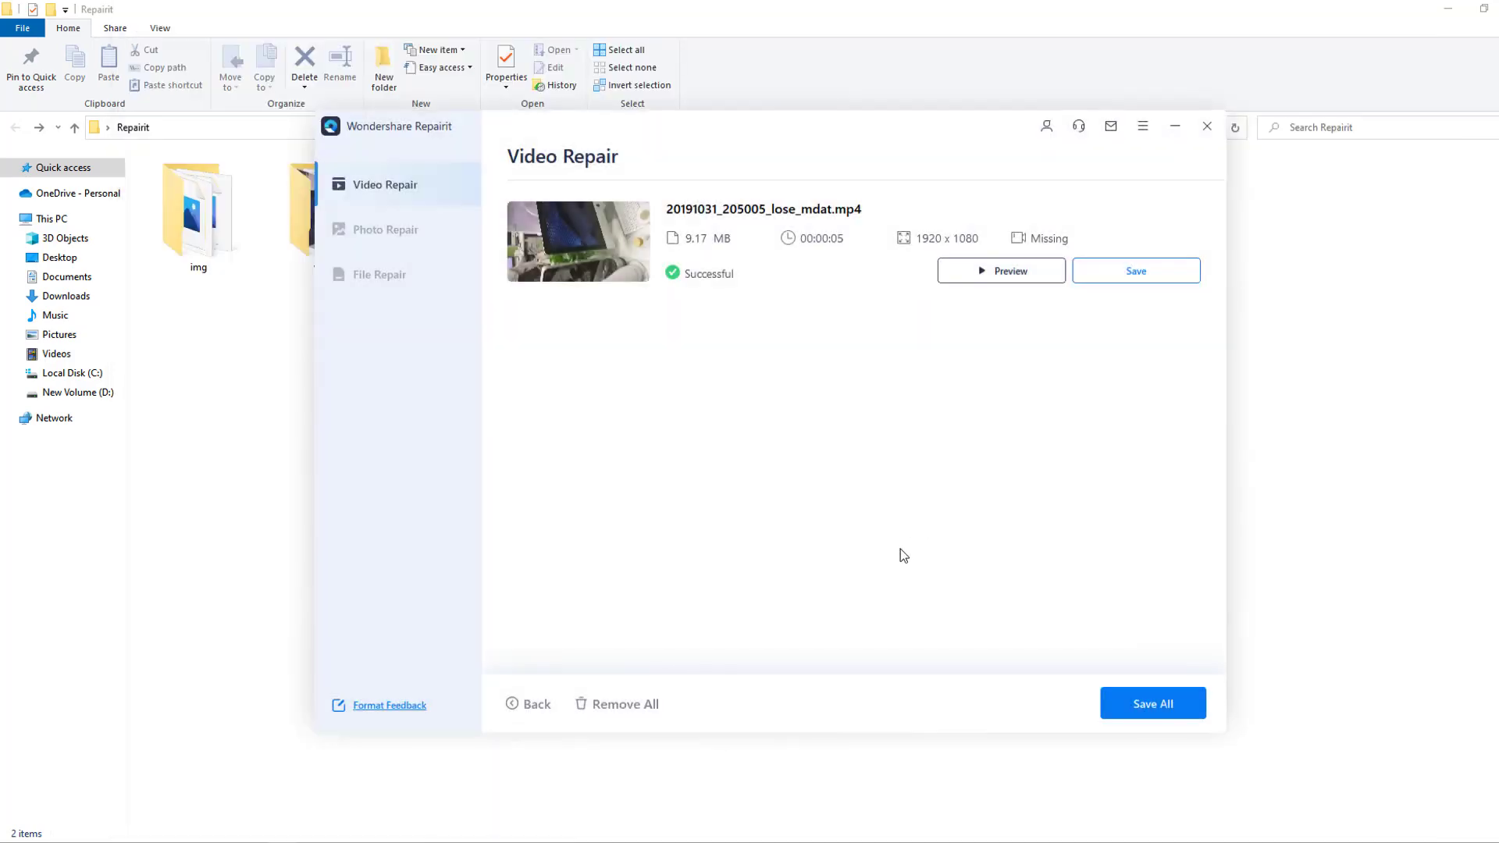
In Photo Repair, add both corrupted JPGs from the img folder and repair them
left_click(396, 235)
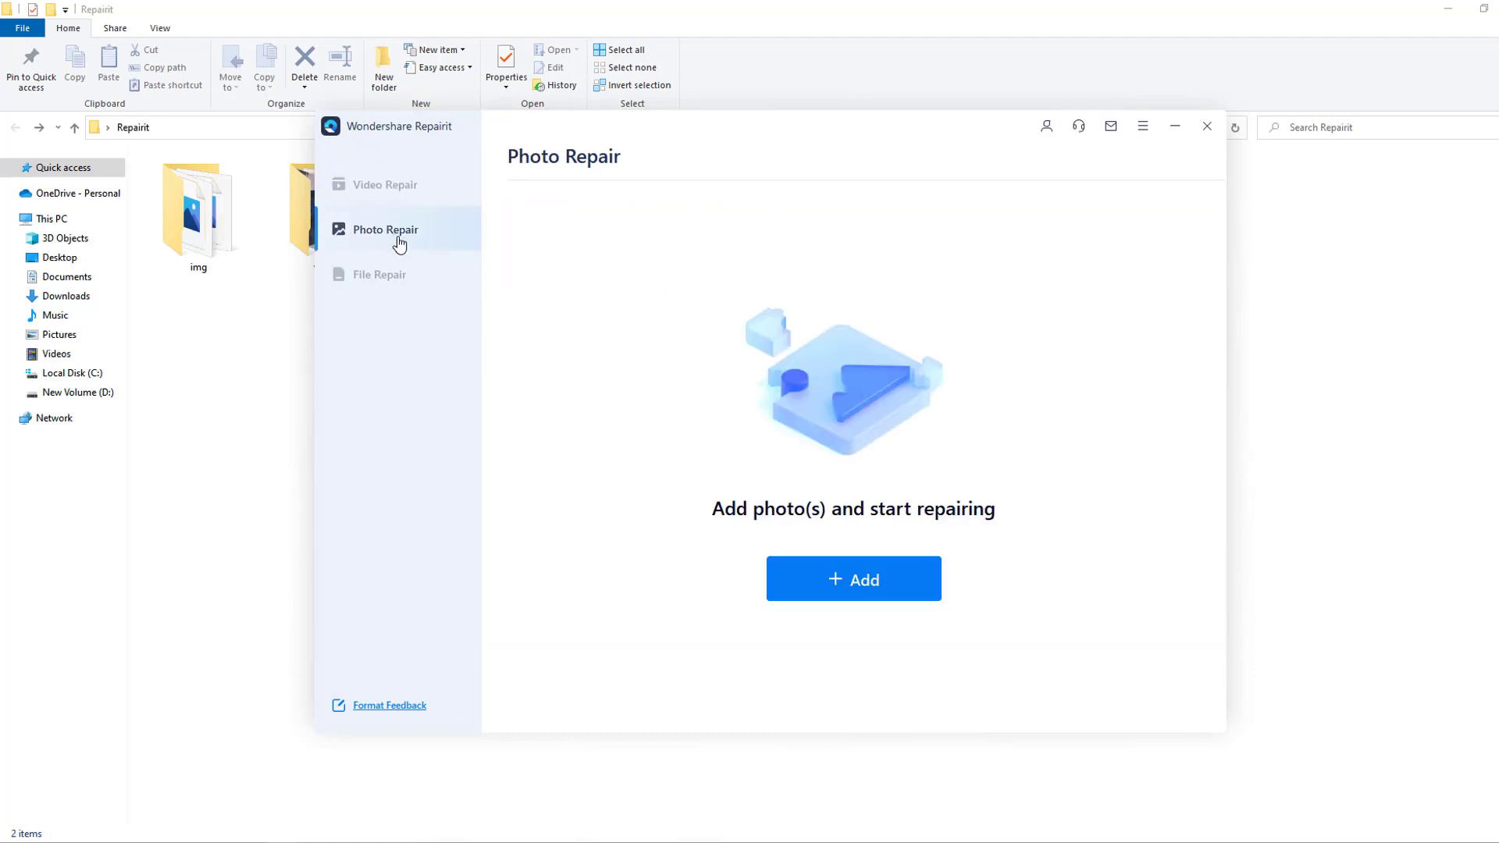
left_click(859, 582)
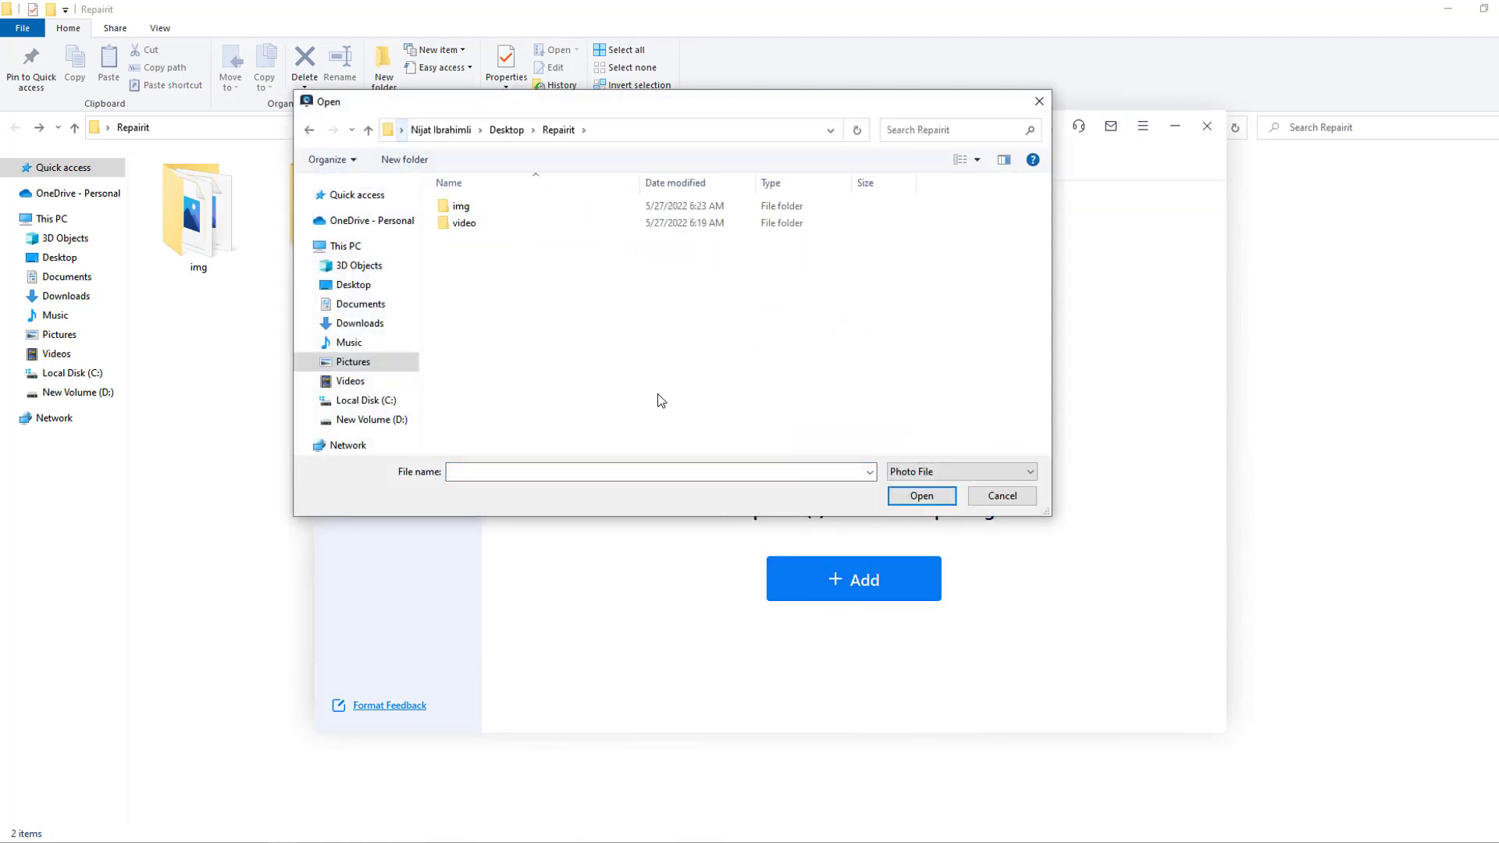
double_click(465, 212)
left_click_drag(695, 360, 475, 201)
left_click(971, 523)
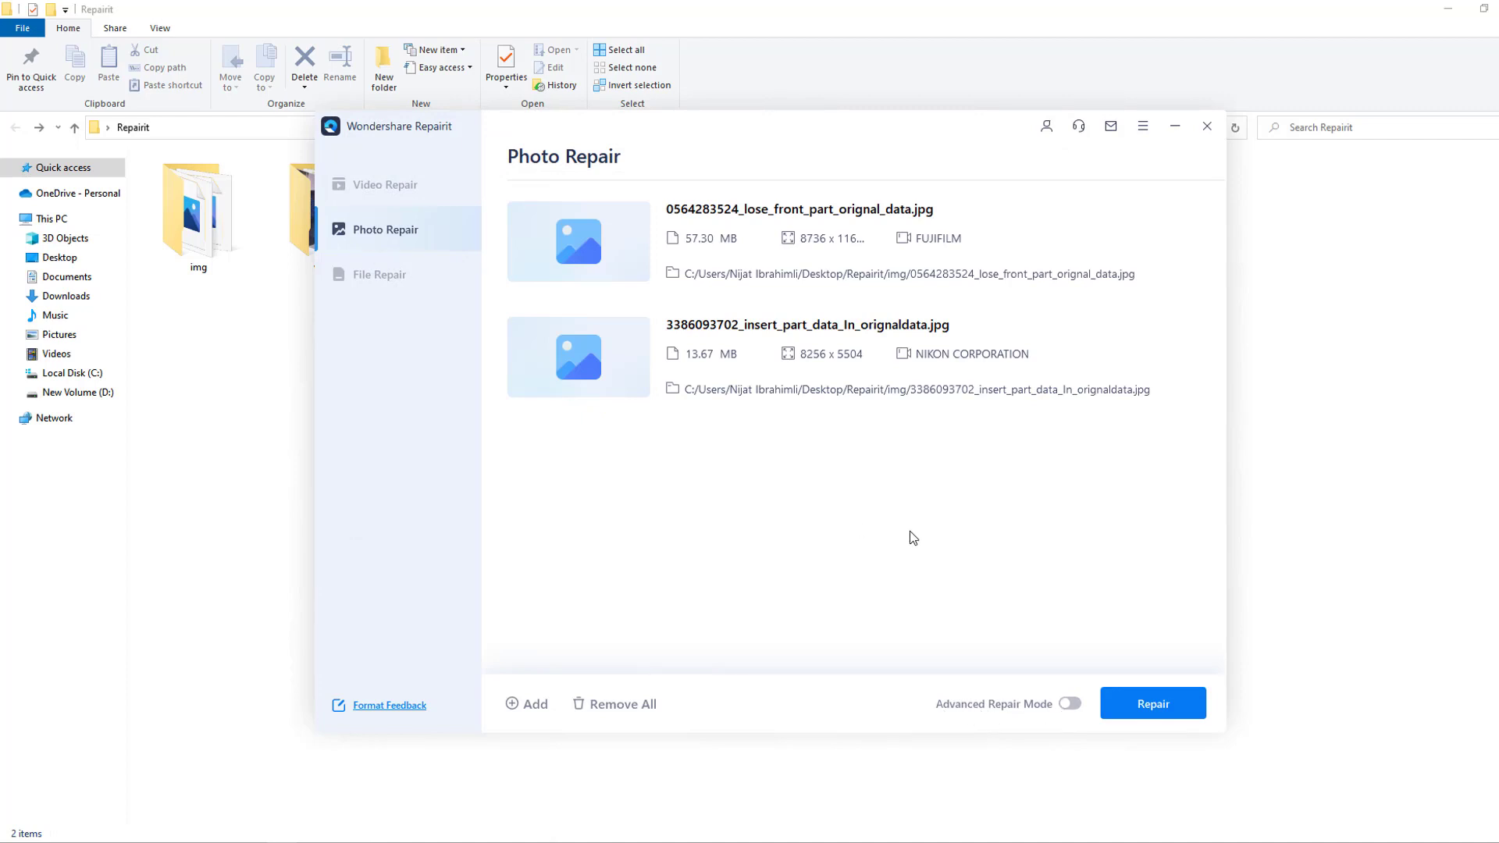
left_click(1161, 718)
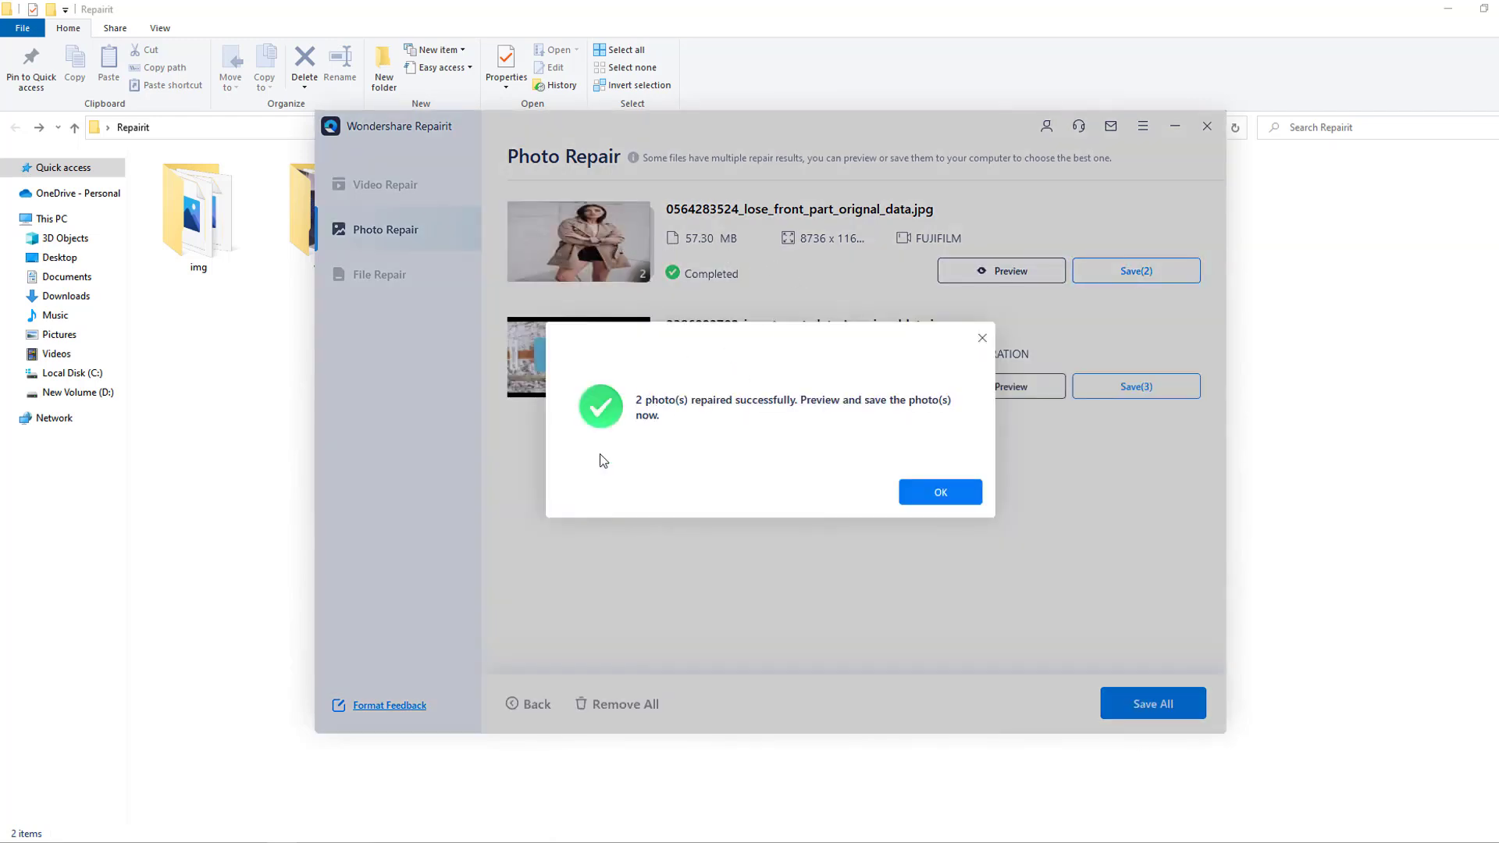
Dismiss the success message and preview the first repaired photo
left_click(932, 501)
left_click_drag(879, 133, 927, 182)
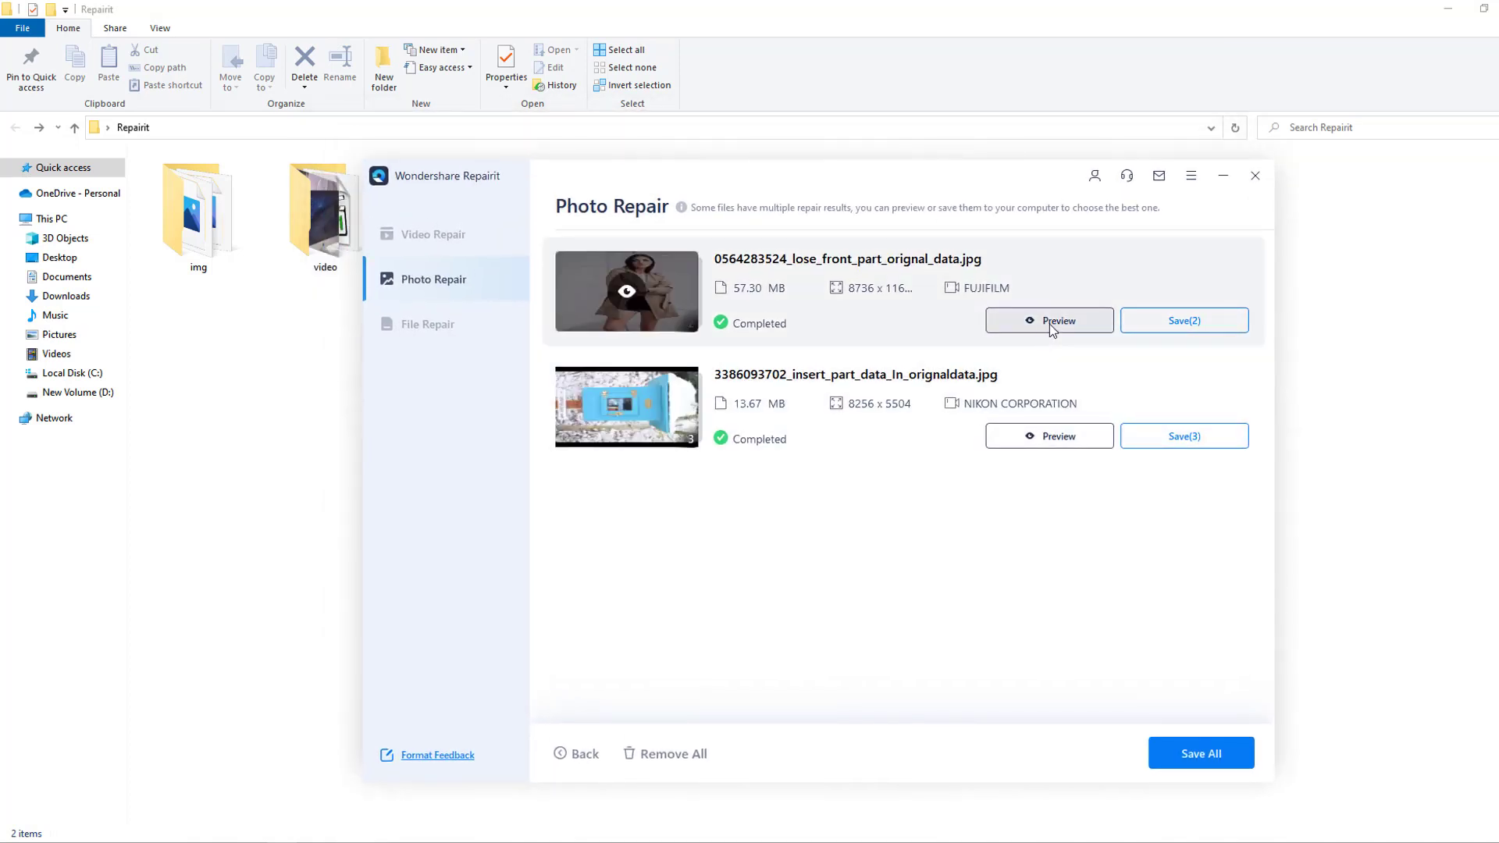
left_click(1049, 323)
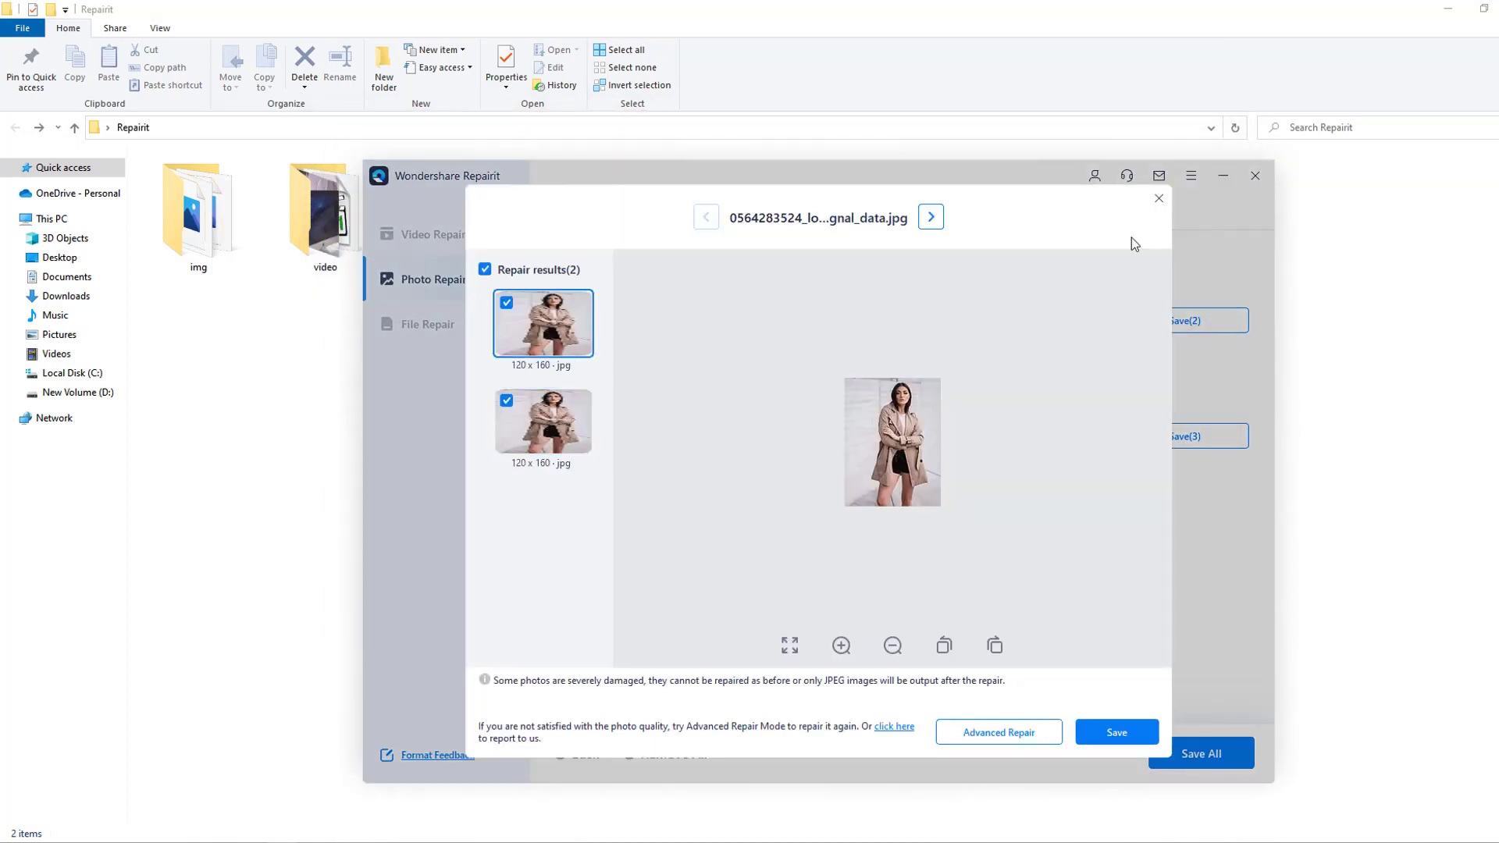
left_click(1158, 198)
Check the second photo's 640 x 424 and 160 x 120 results, then start saving the first photo
left_click(658, 401)
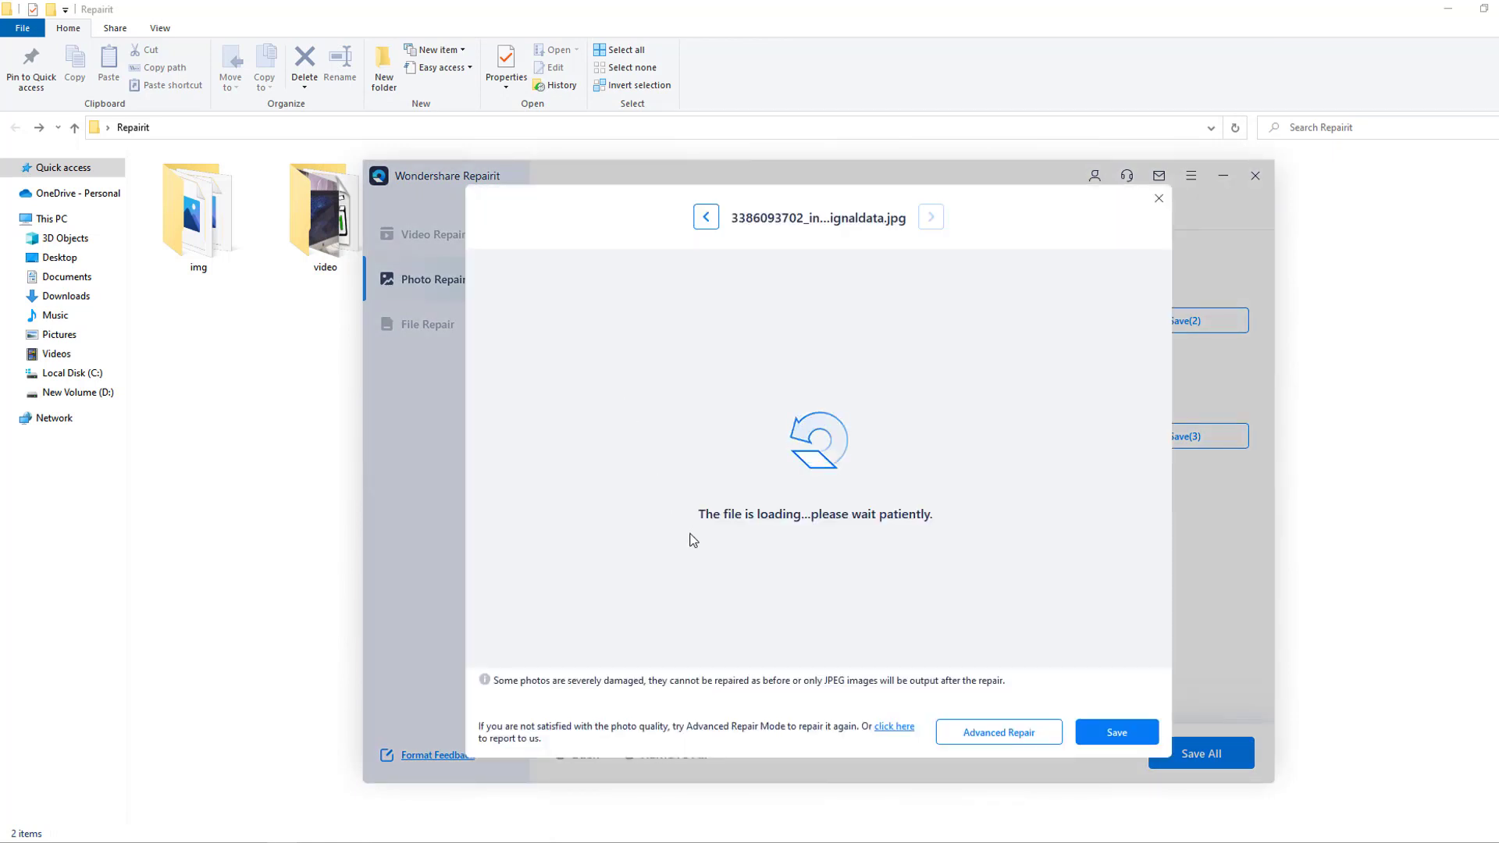
left_click(558, 450)
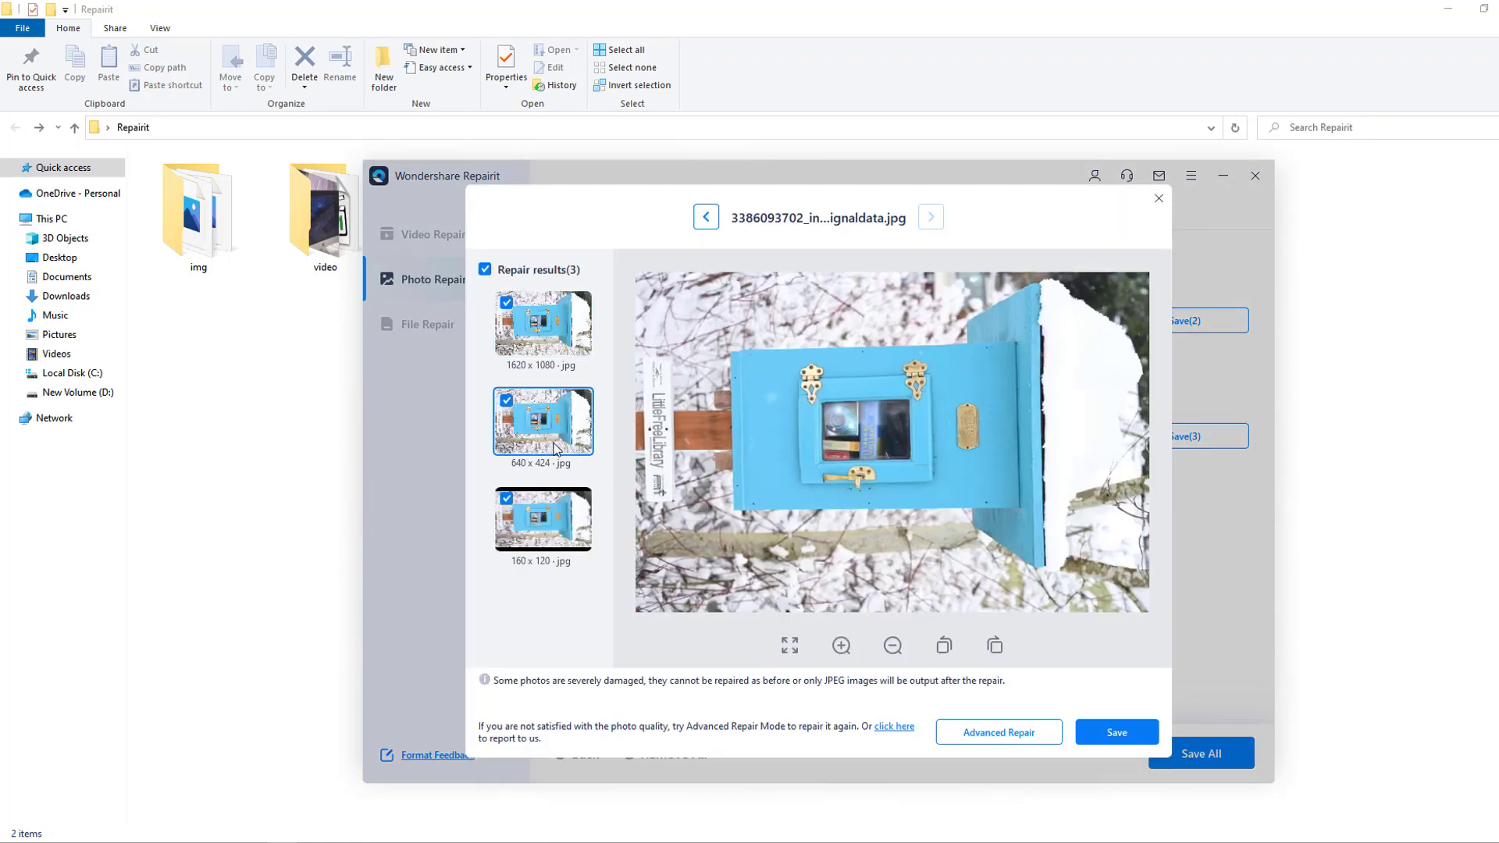
left_click(541, 537)
left_click(558, 439)
key("Escape")
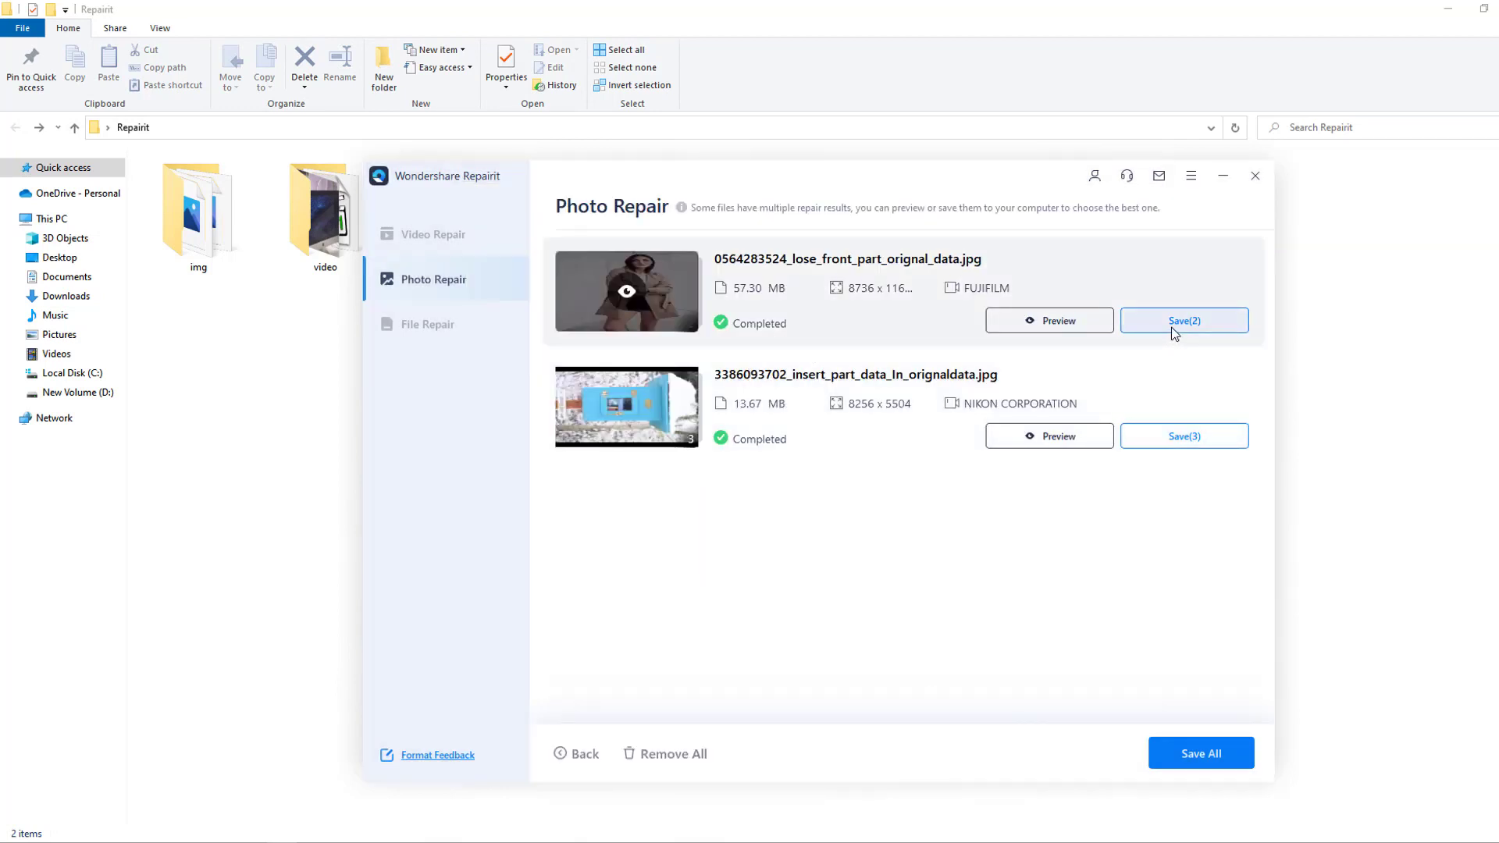
left_click(1173, 327)
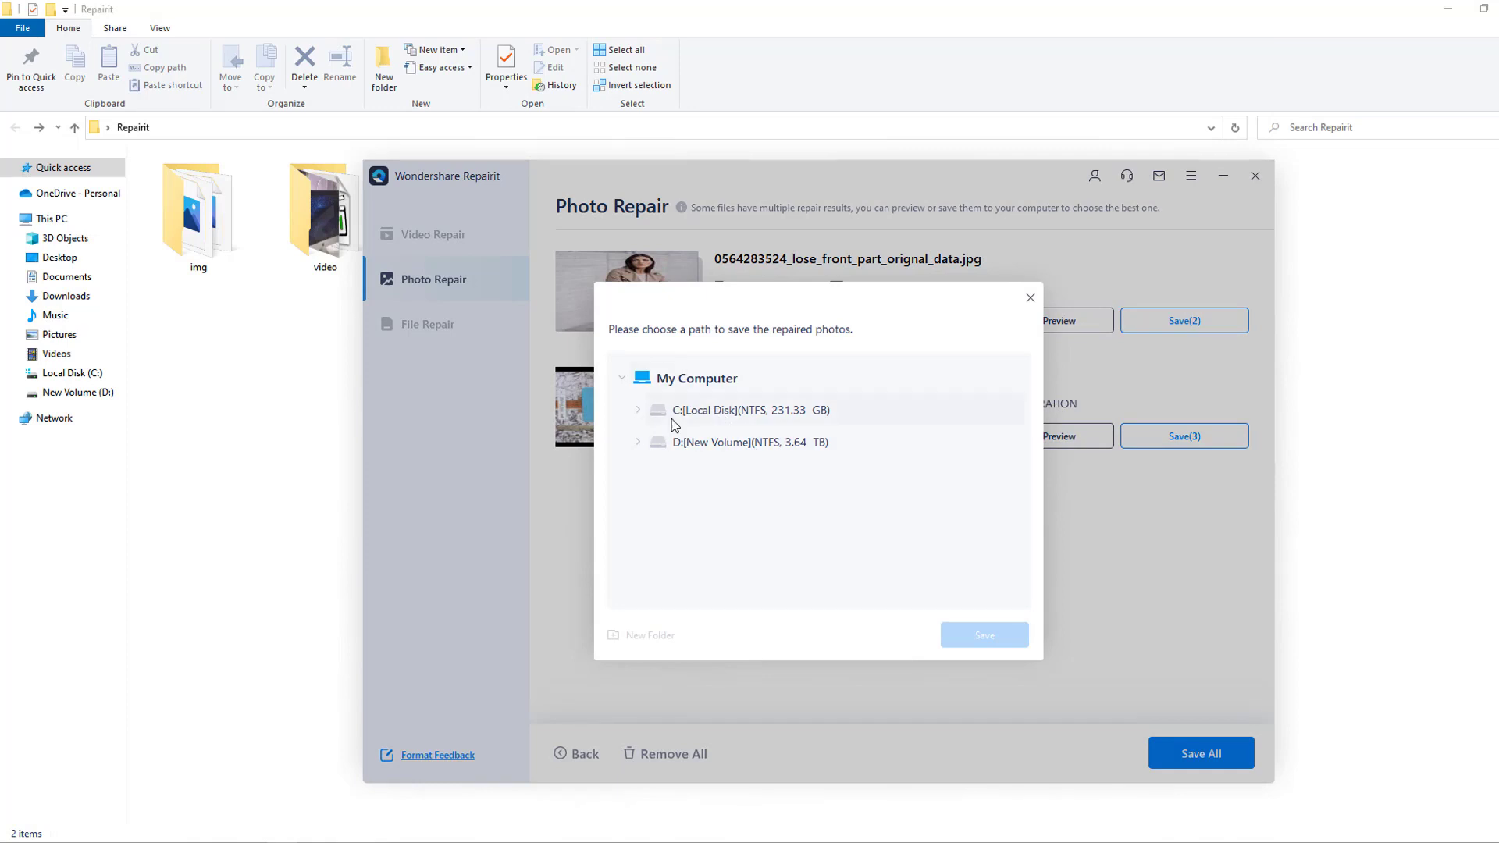
Save the first photo's repaired results to Local Disk C: and confirm
left_click(726, 414)
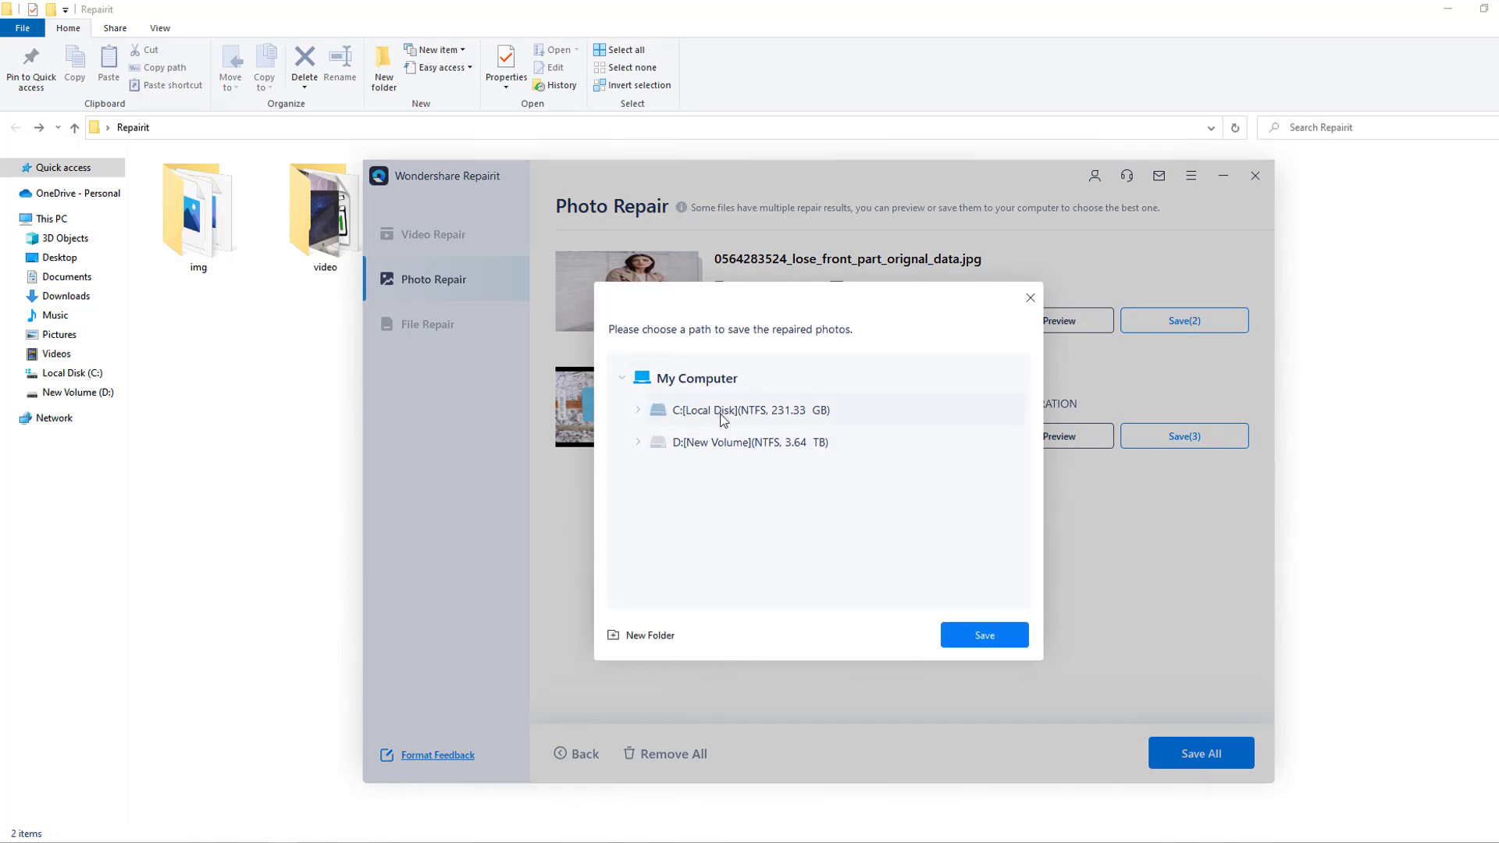
left_click(974, 645)
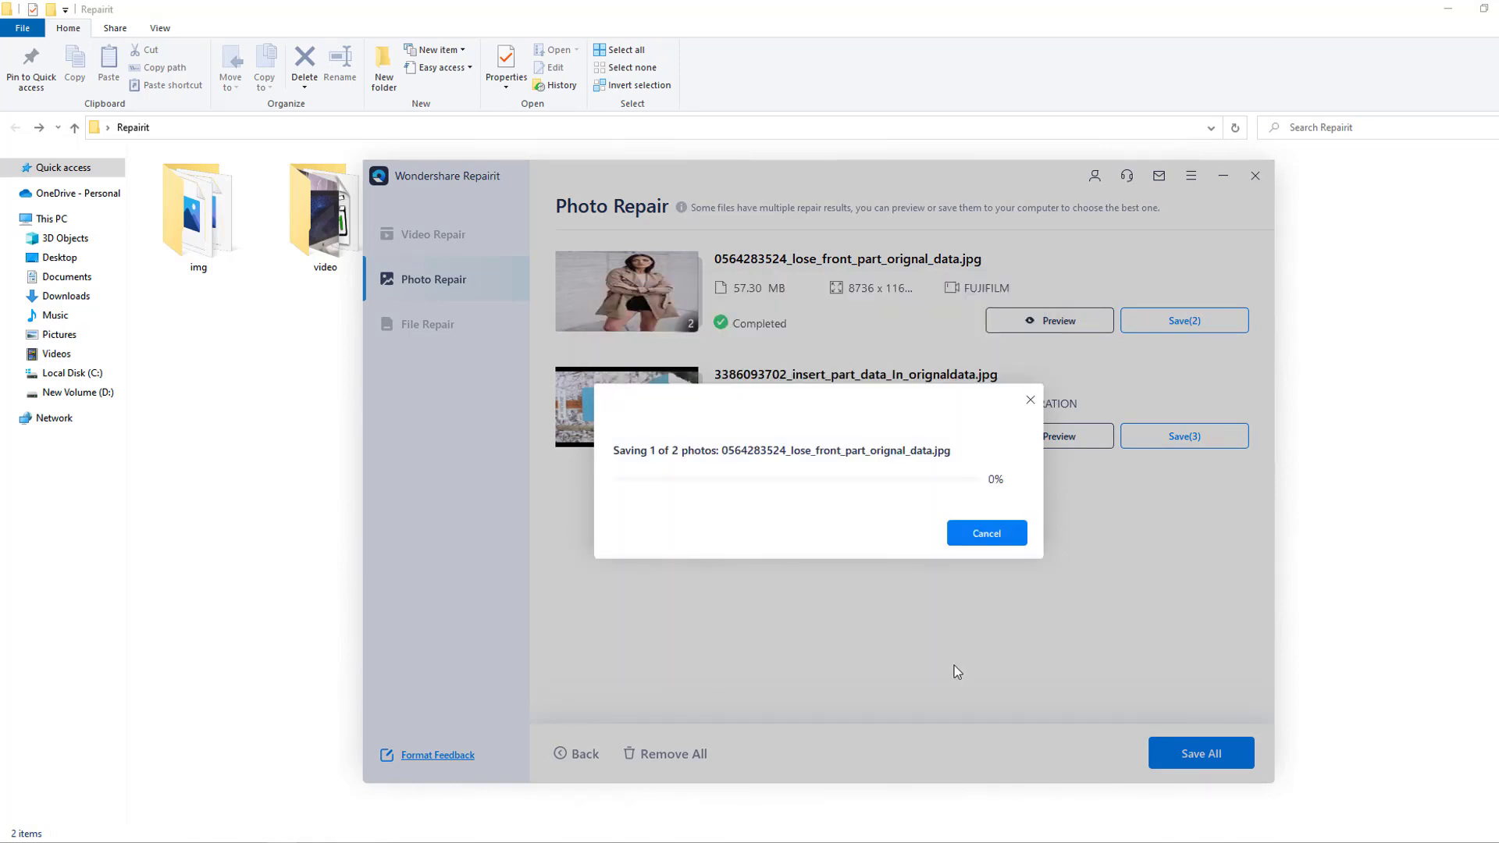
left_click(989, 538)
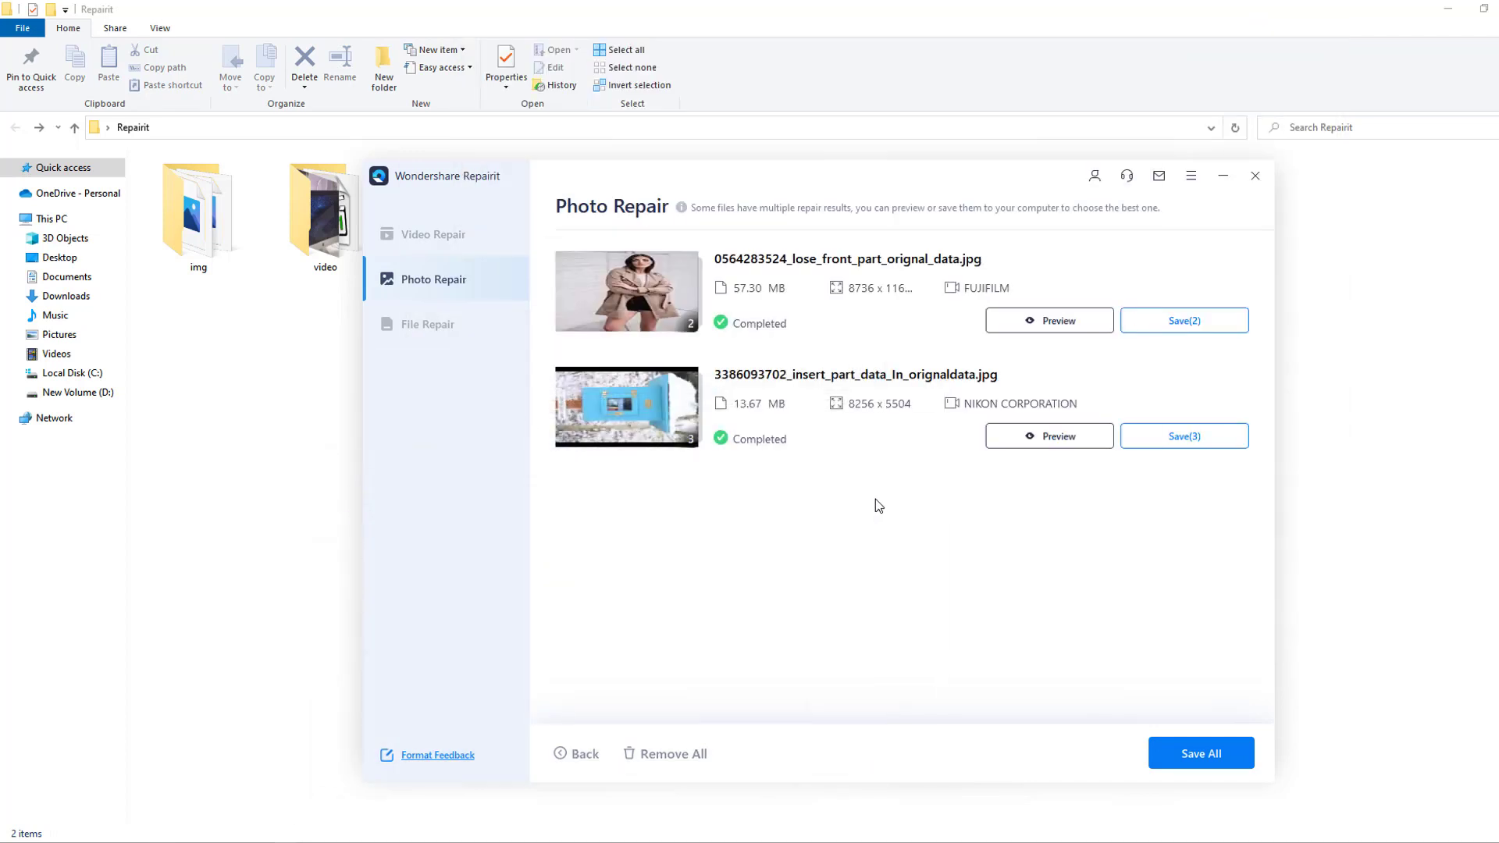
Save the second photo's three repaired versions to C: and open one to check it
left_click(1190, 437)
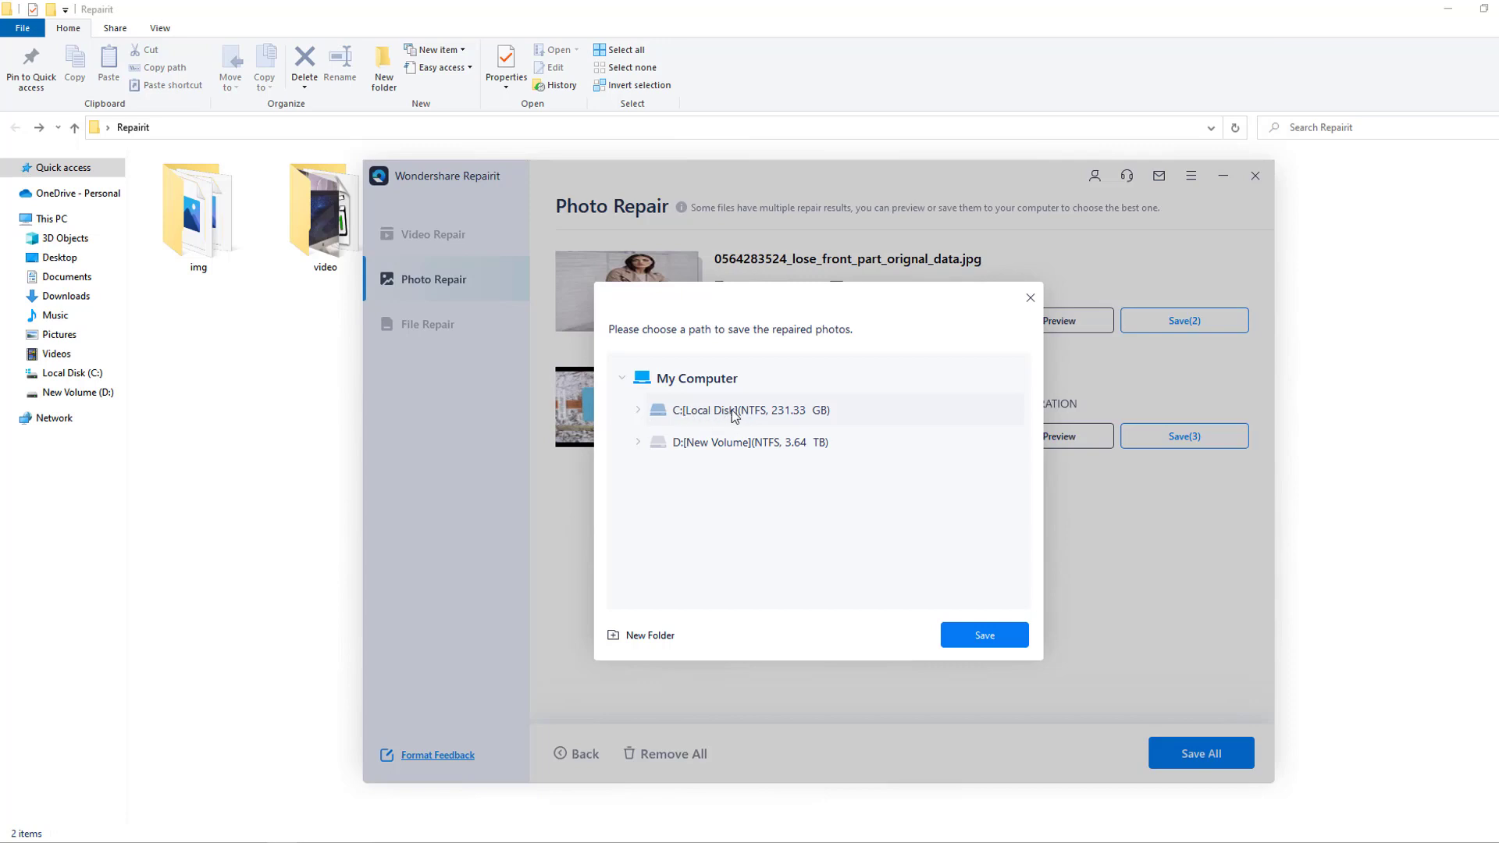
left_click(995, 636)
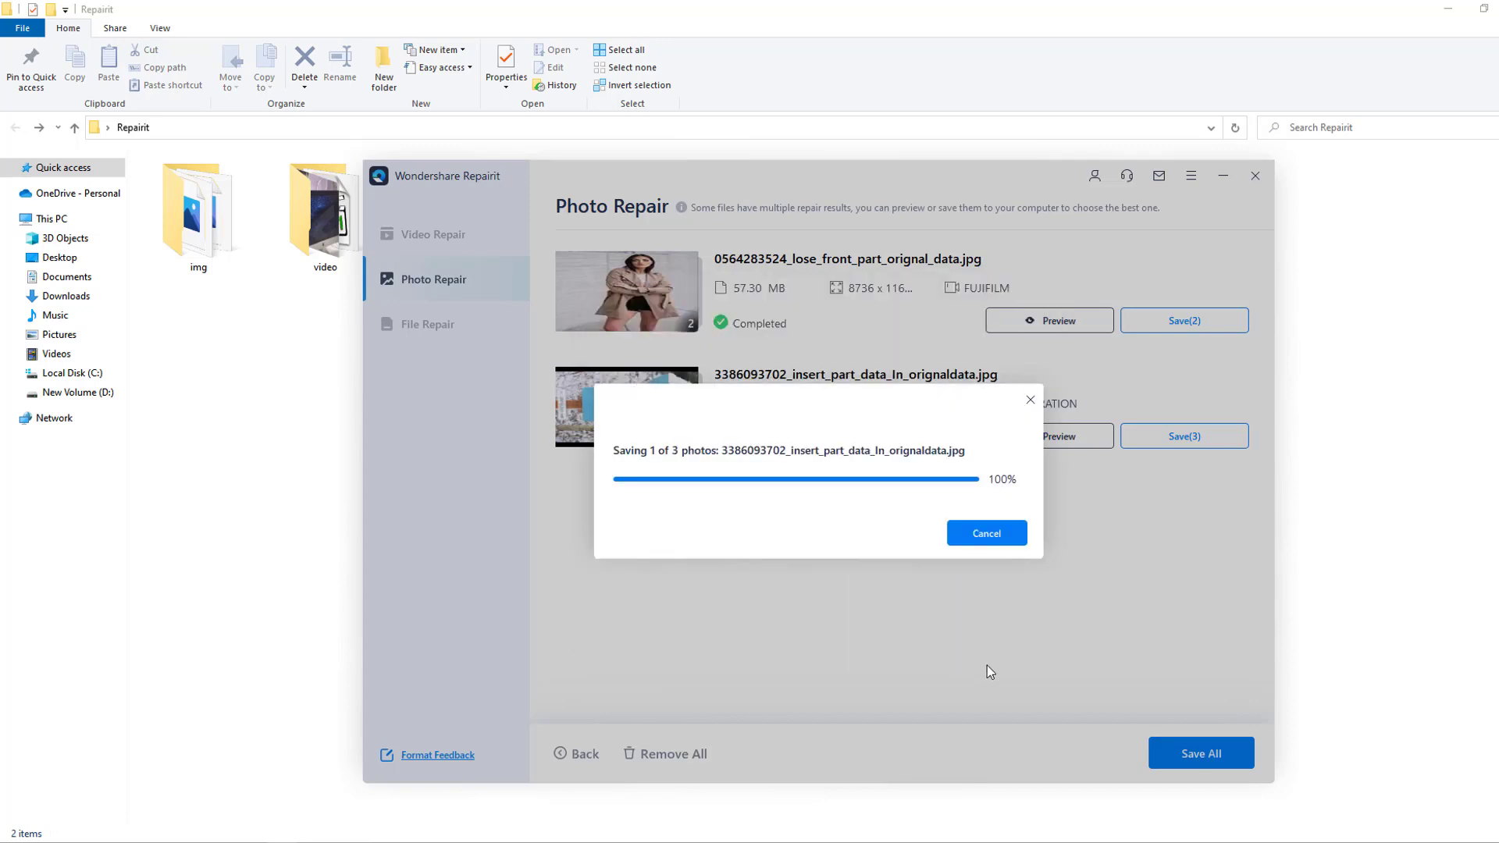
left_click(989, 541)
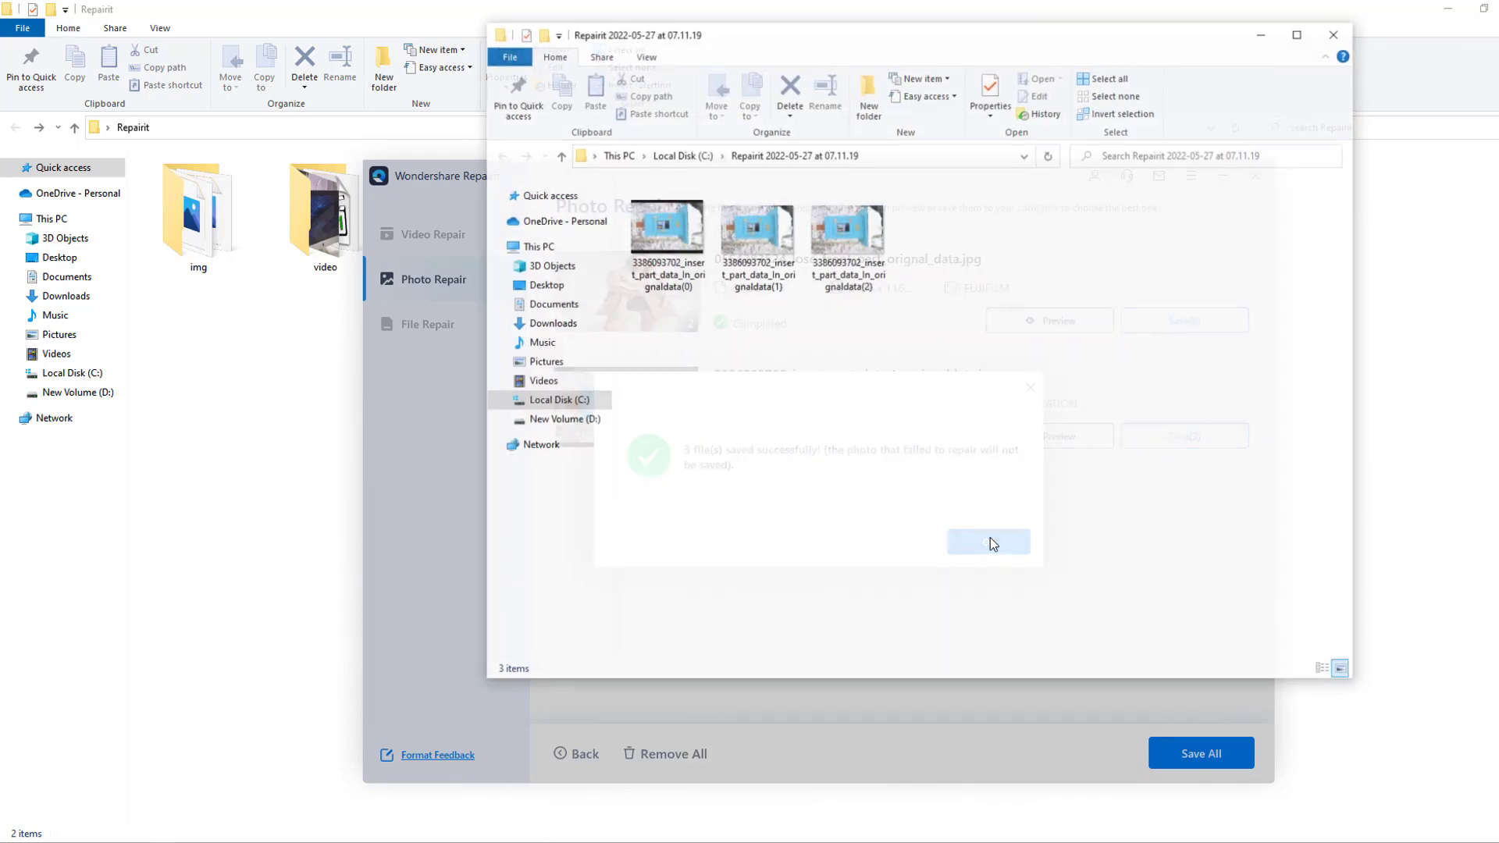
double_click(673, 231)
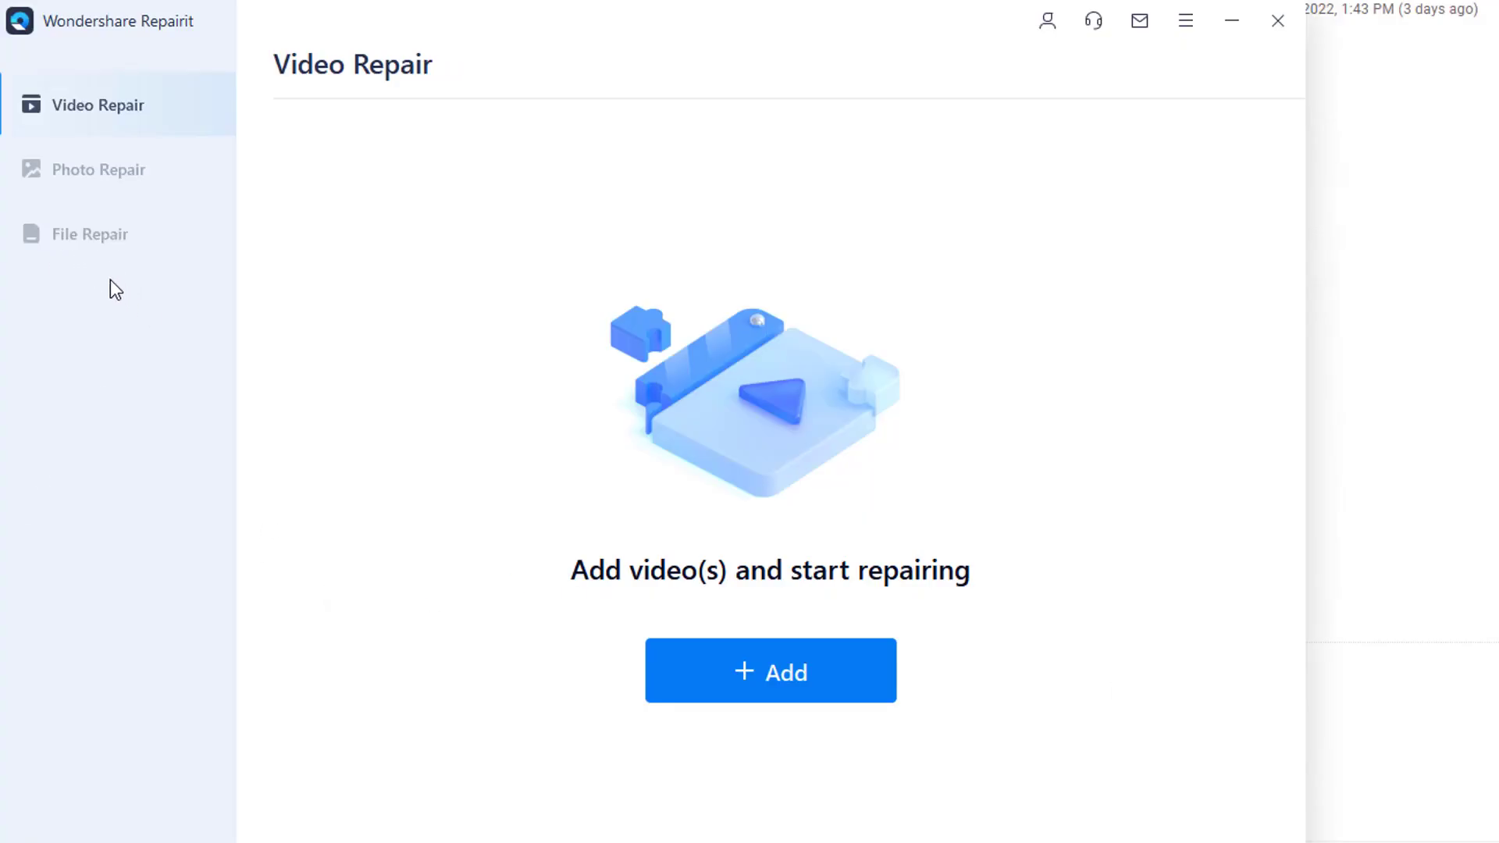
Switch to File Repair in the left sidebar for PDF, DOCX, PPTX and XLSX files
left_click(61, 238)
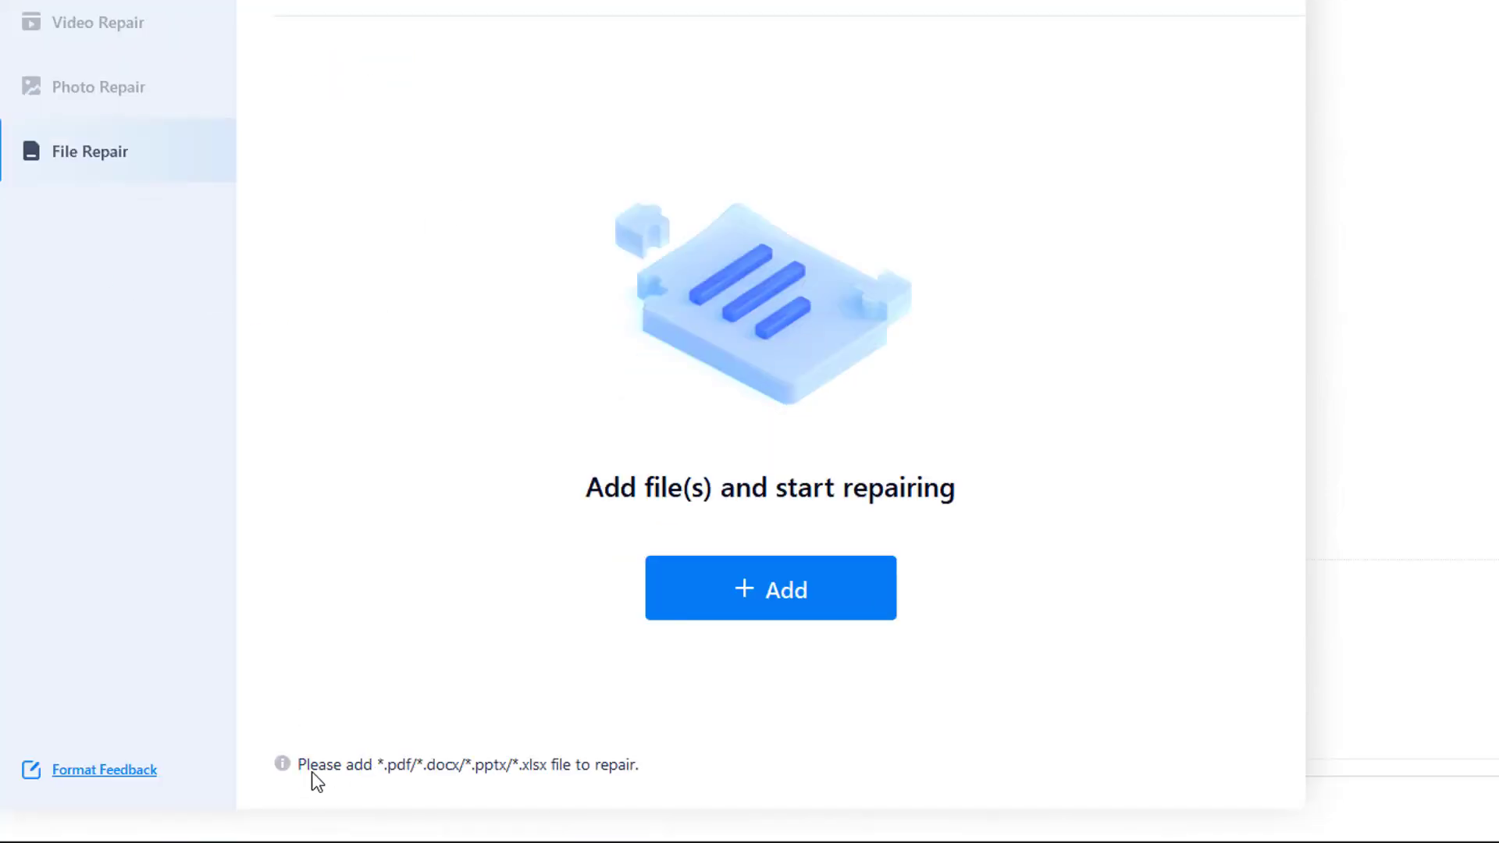